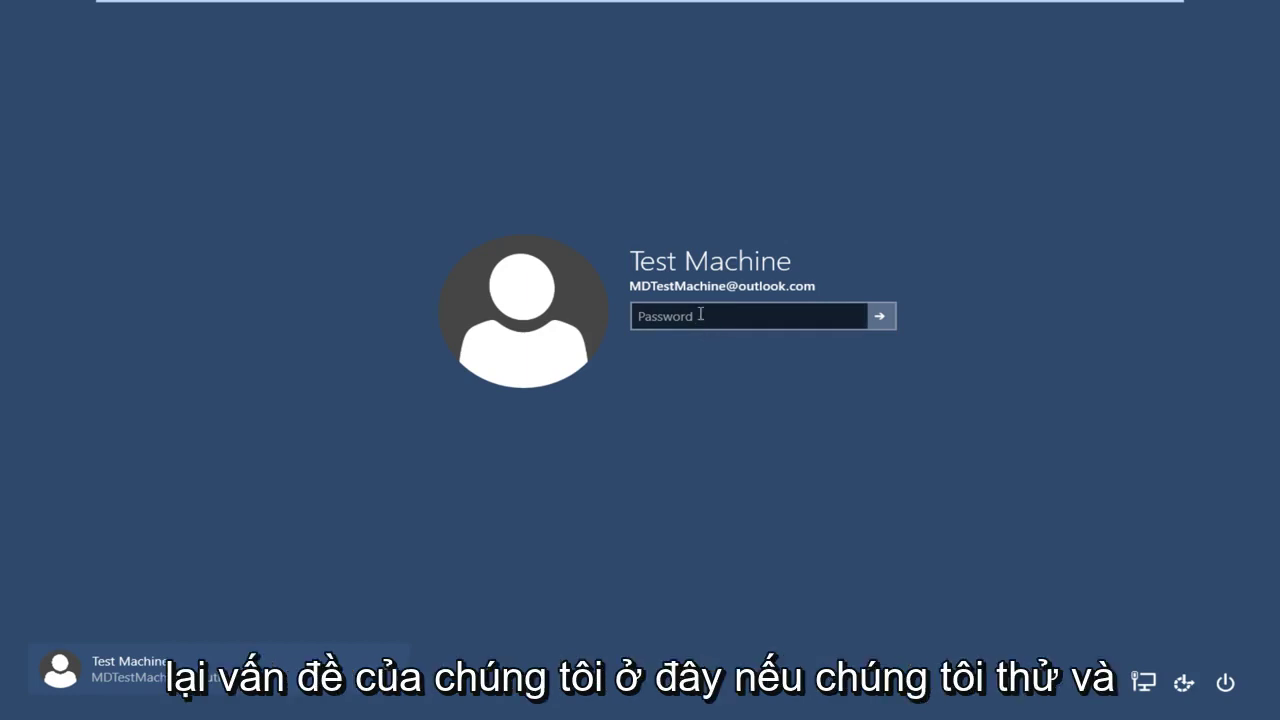
pyautogui.click(700, 318)
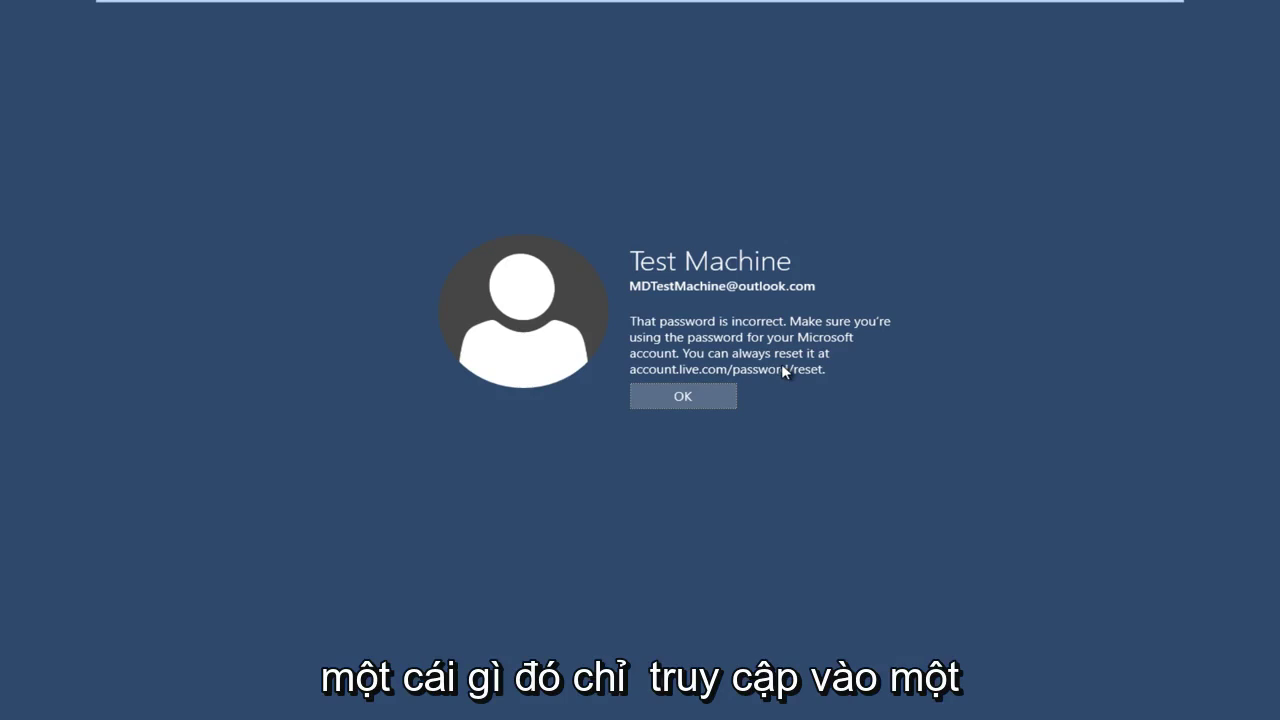
# - Leave VMware full screen and load Microsoft's password reset page in Chrome
pyautogui.click(1141, 14)
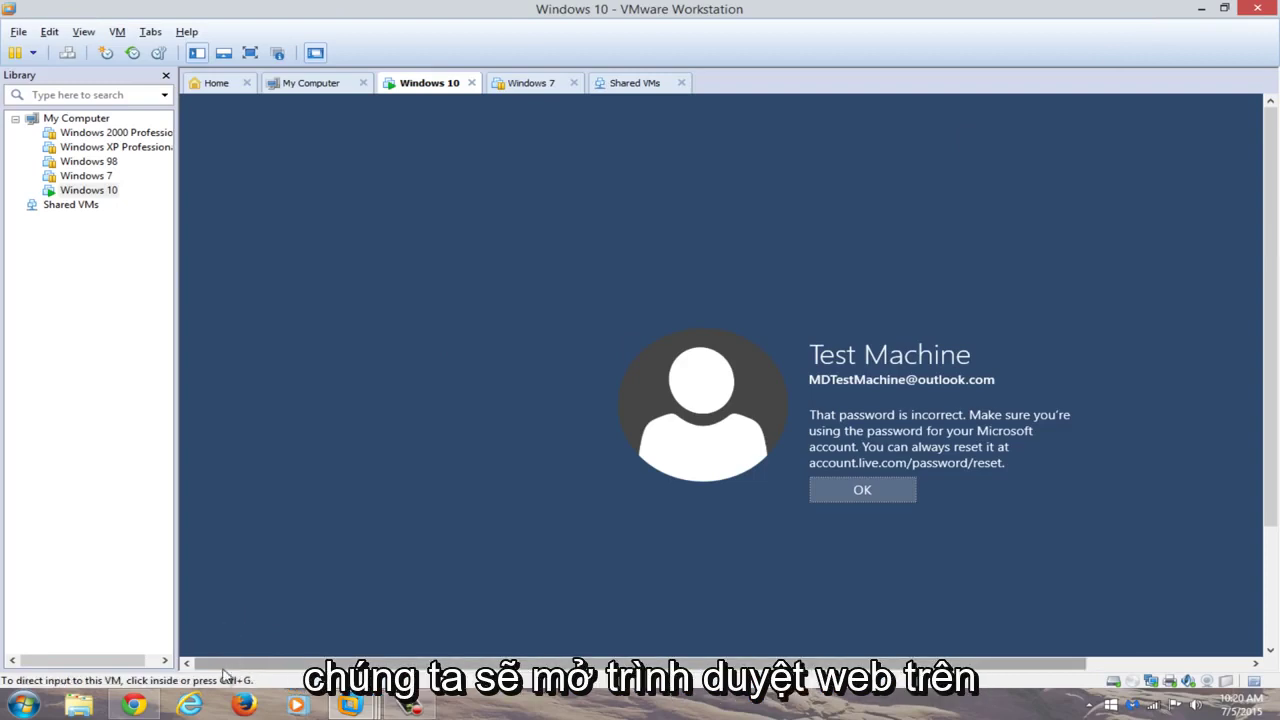
pyautogui.click(140, 706)
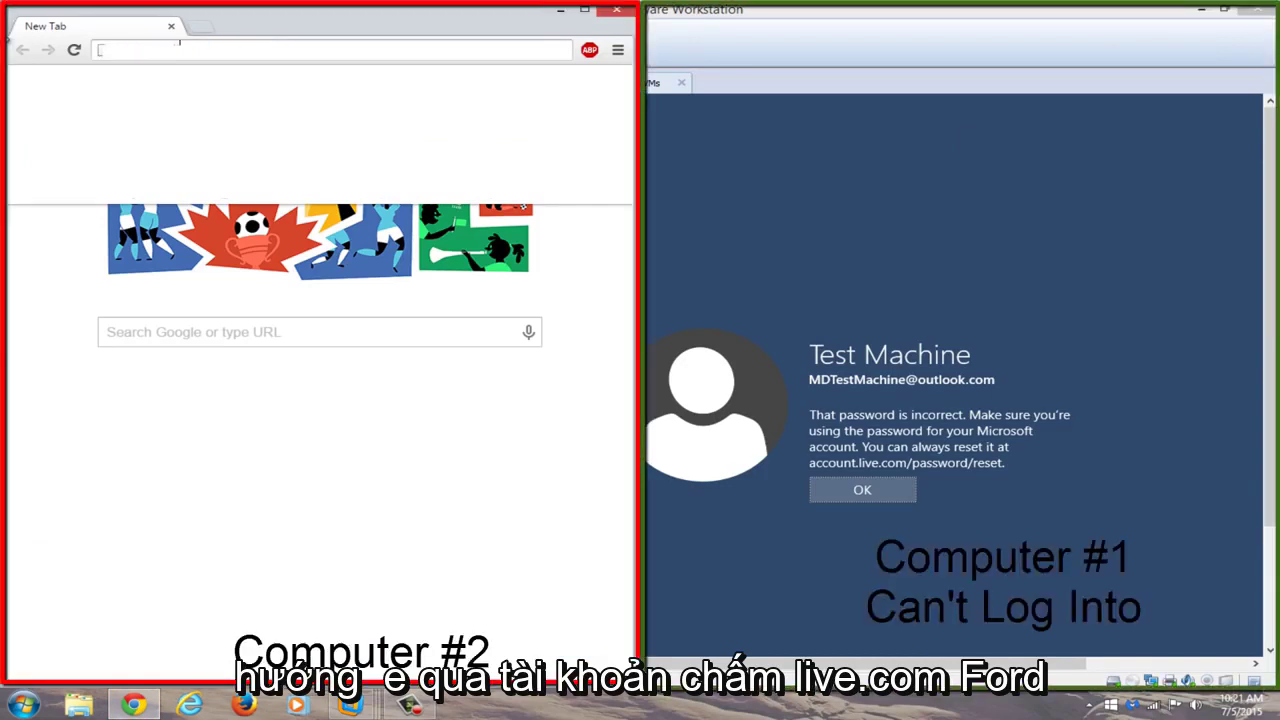
pyautogui.write('accounts.live.')
pyautogui.write('com/')
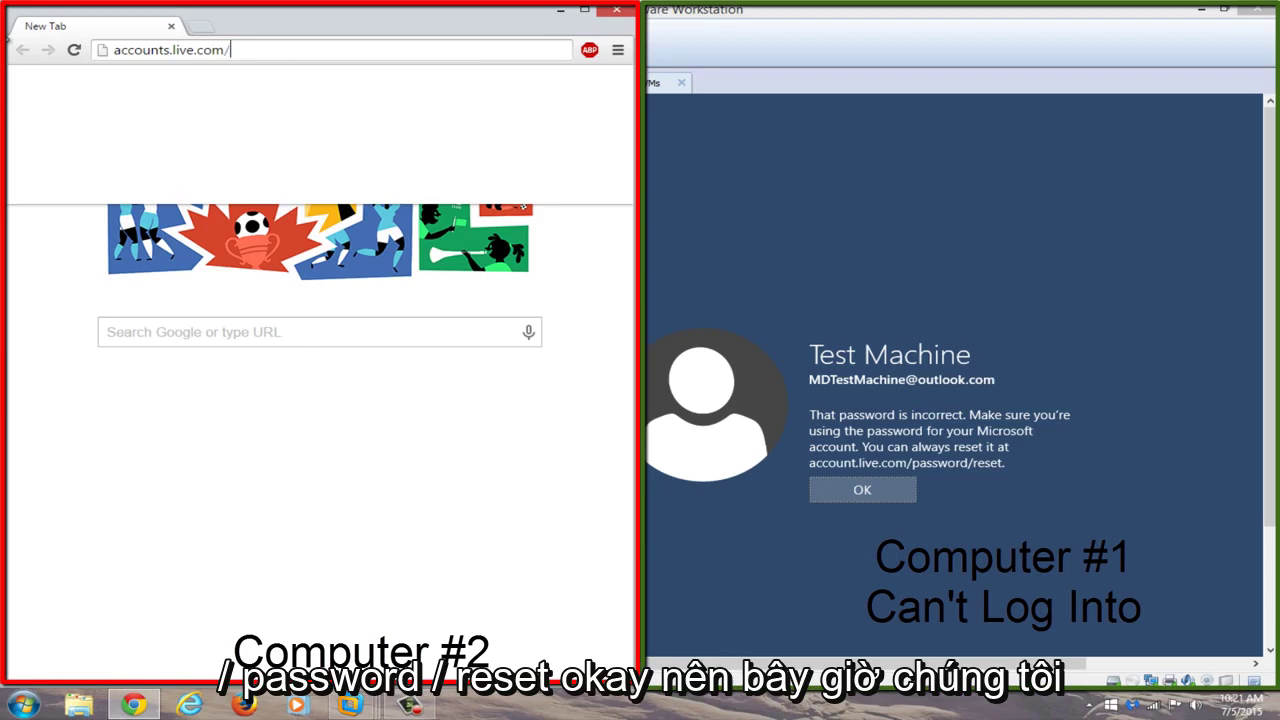
pyautogui.write('password/')
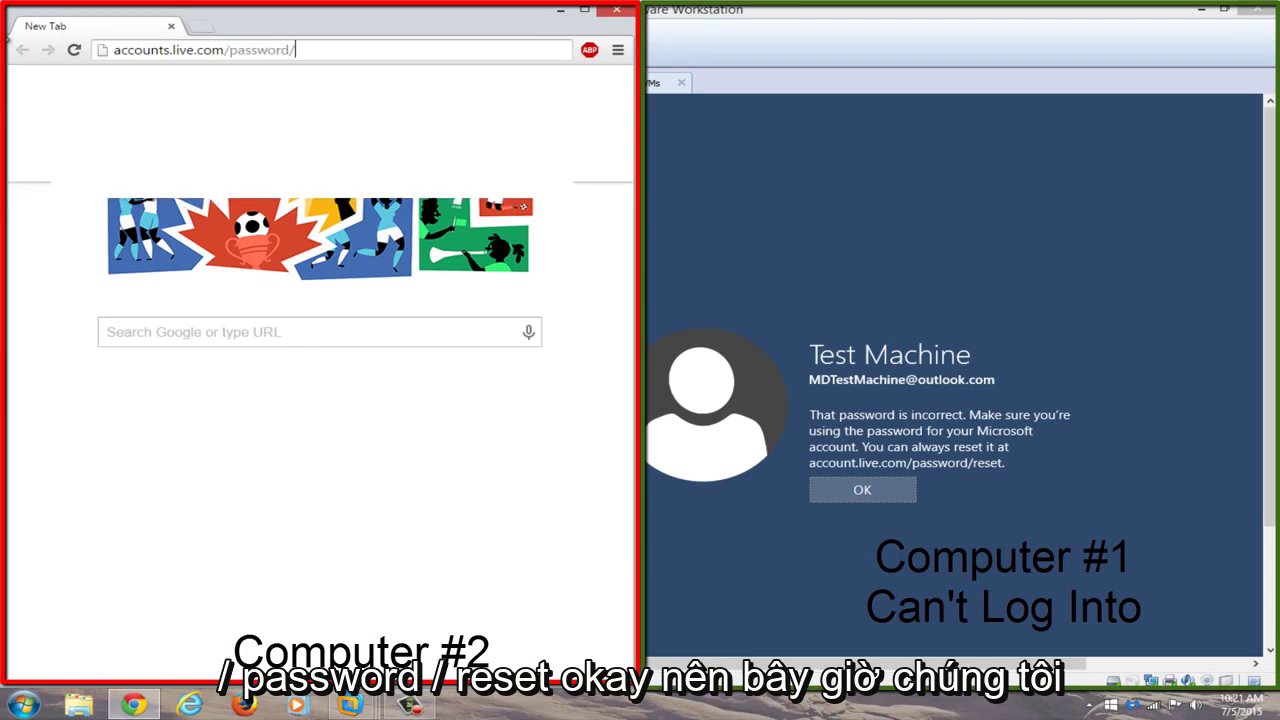
pyautogui.write('reset')
pyautogui.press('Return')
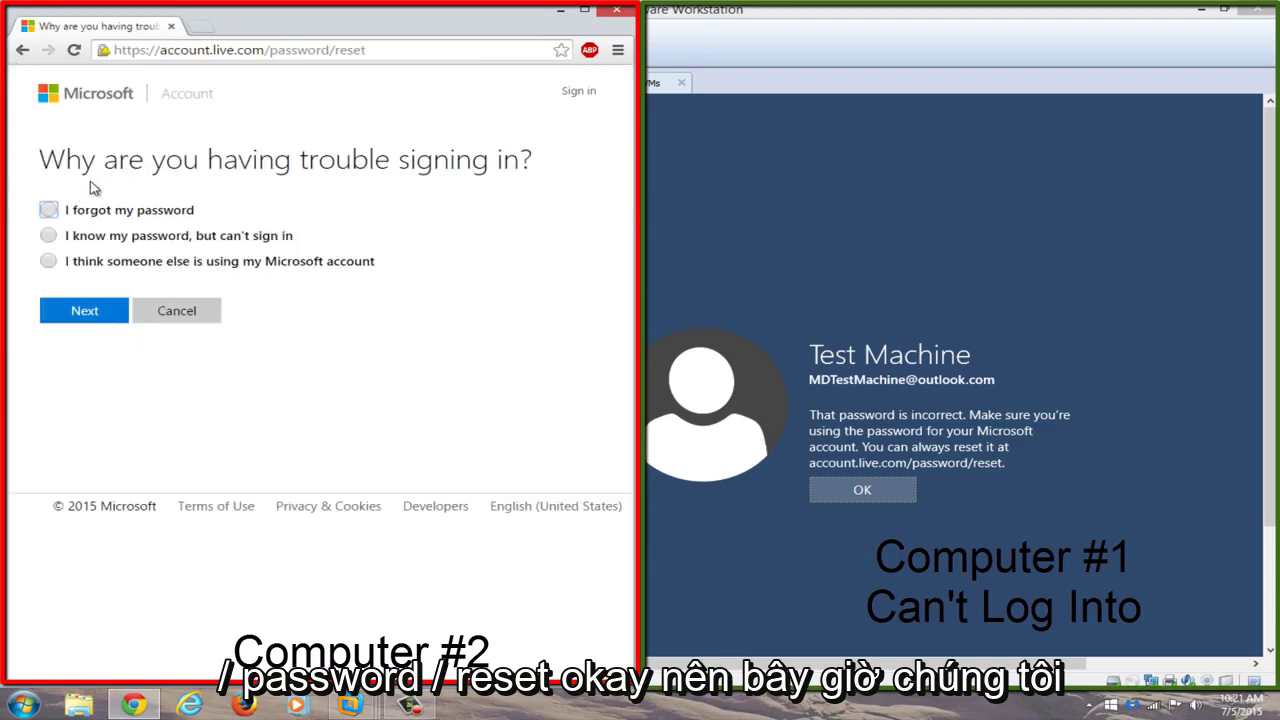
# - Report 'I forgot my password' and continue, then snap Chrome to the left half
pyautogui.doubleClick(566, 26)
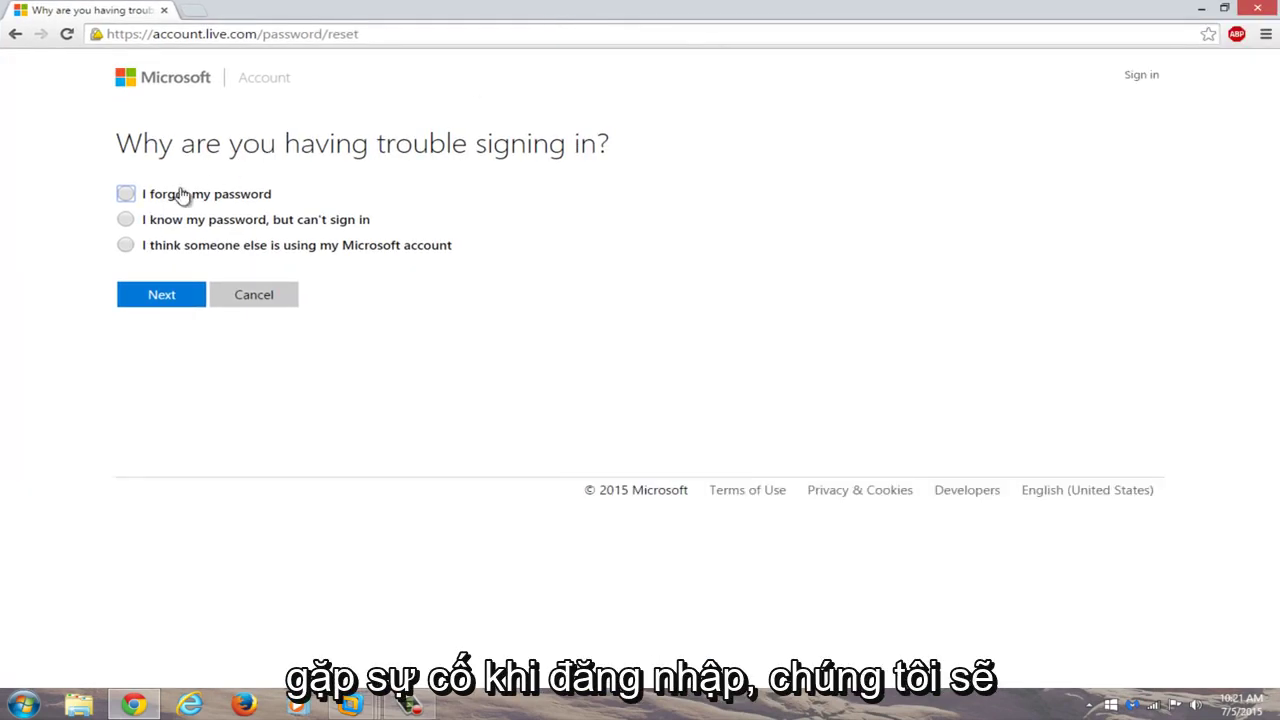
pyautogui.click(130, 196)
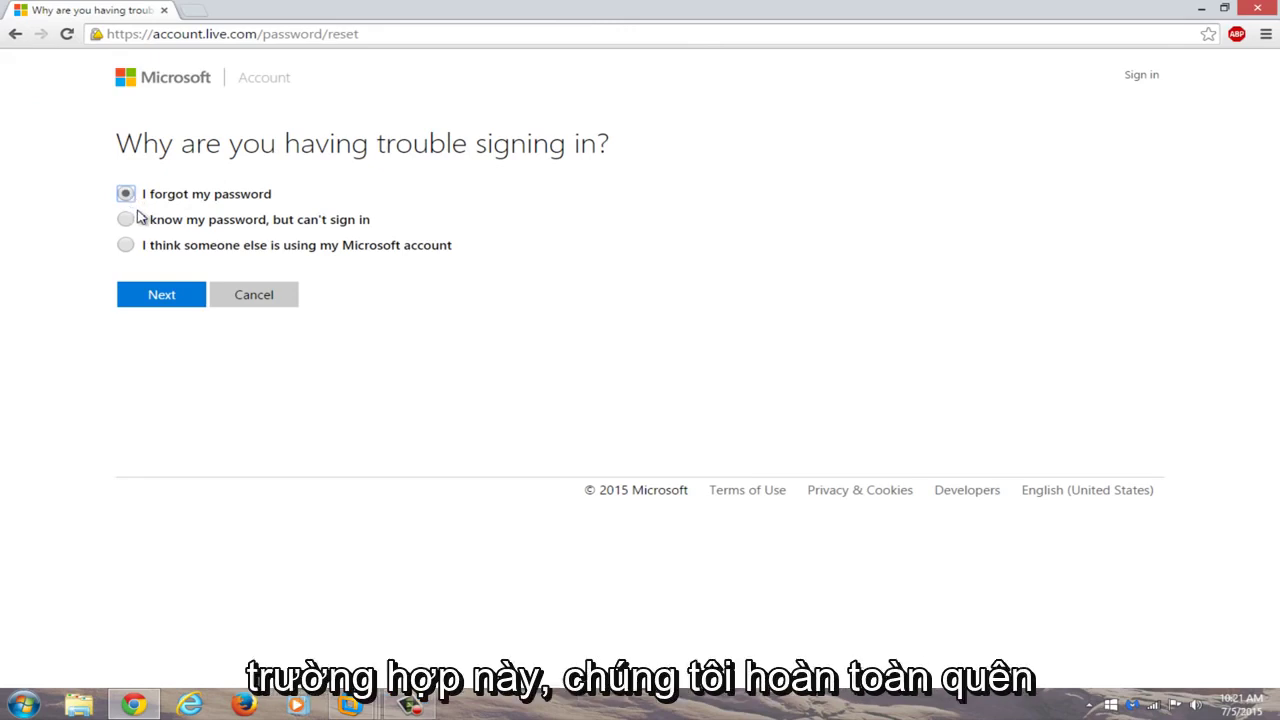
pyautogui.click(156, 297)
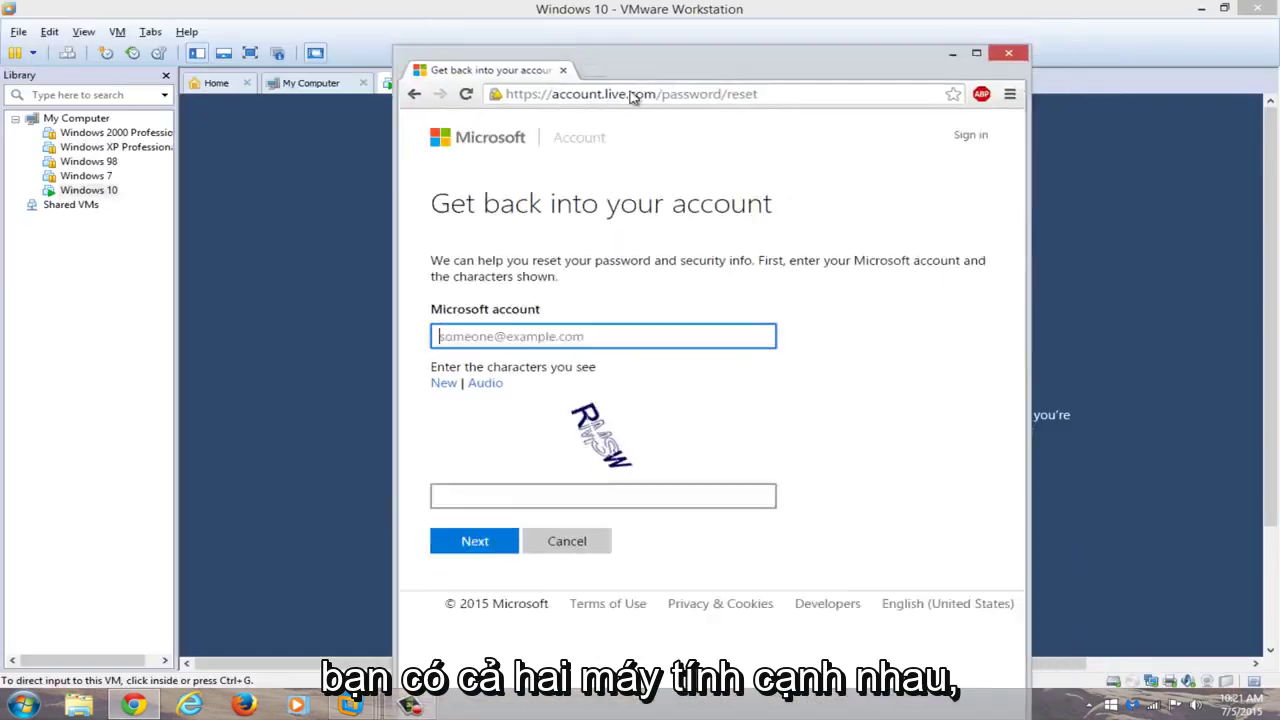
pyautogui.moveTo(783, 7); pyautogui.dragTo(2, 300)
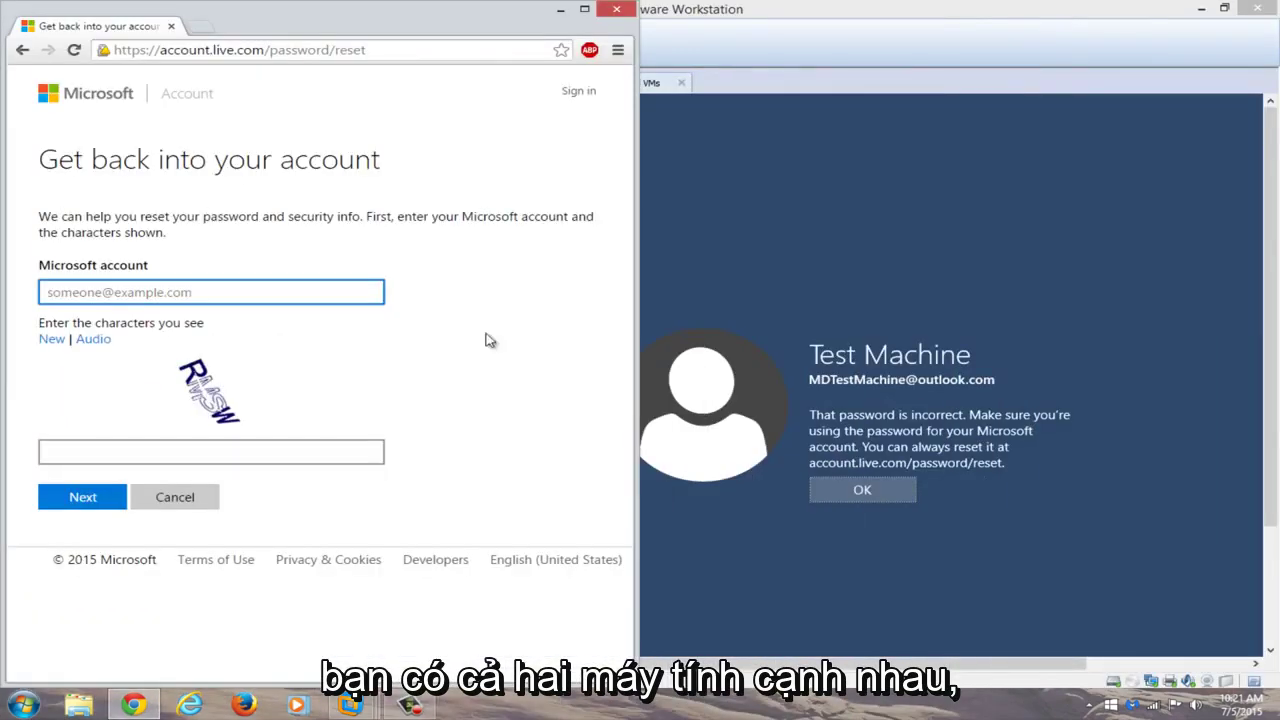
# - Submit the saved account address with captcha characters 'RMSW'
pyautogui.click(158, 290)
pyautogui.click(146, 314)
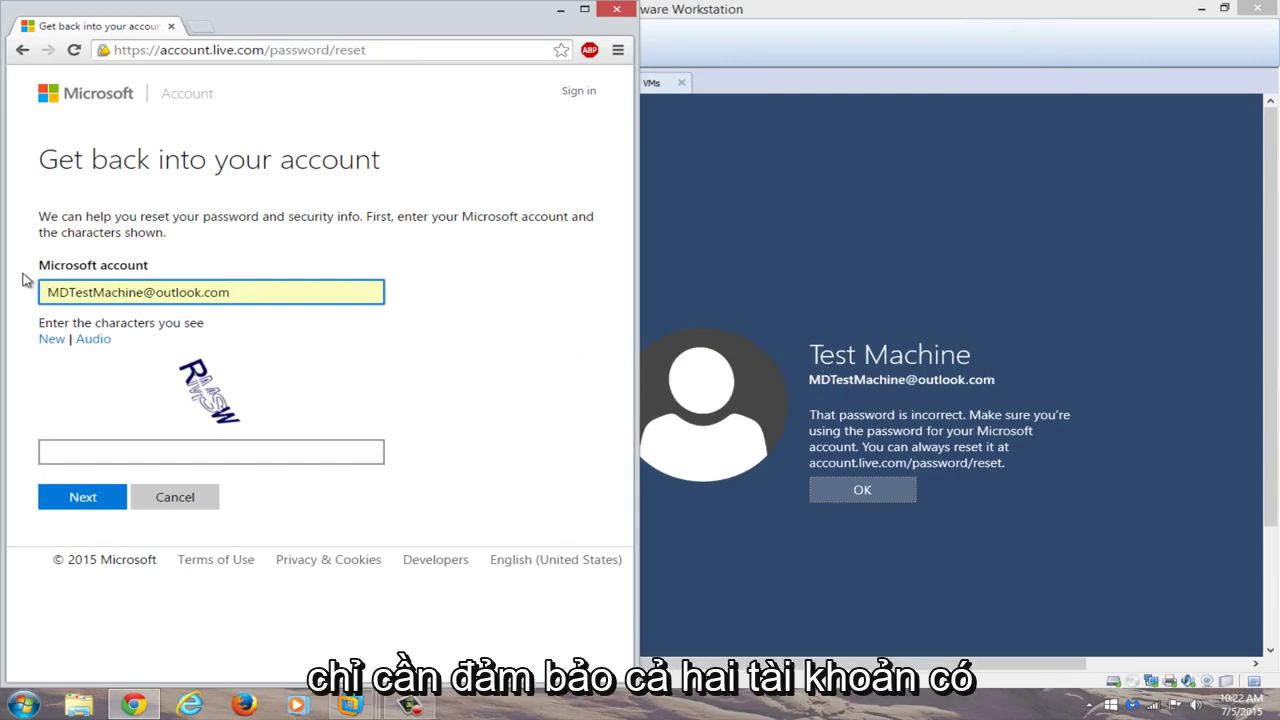
pyautogui.click(125, 460)
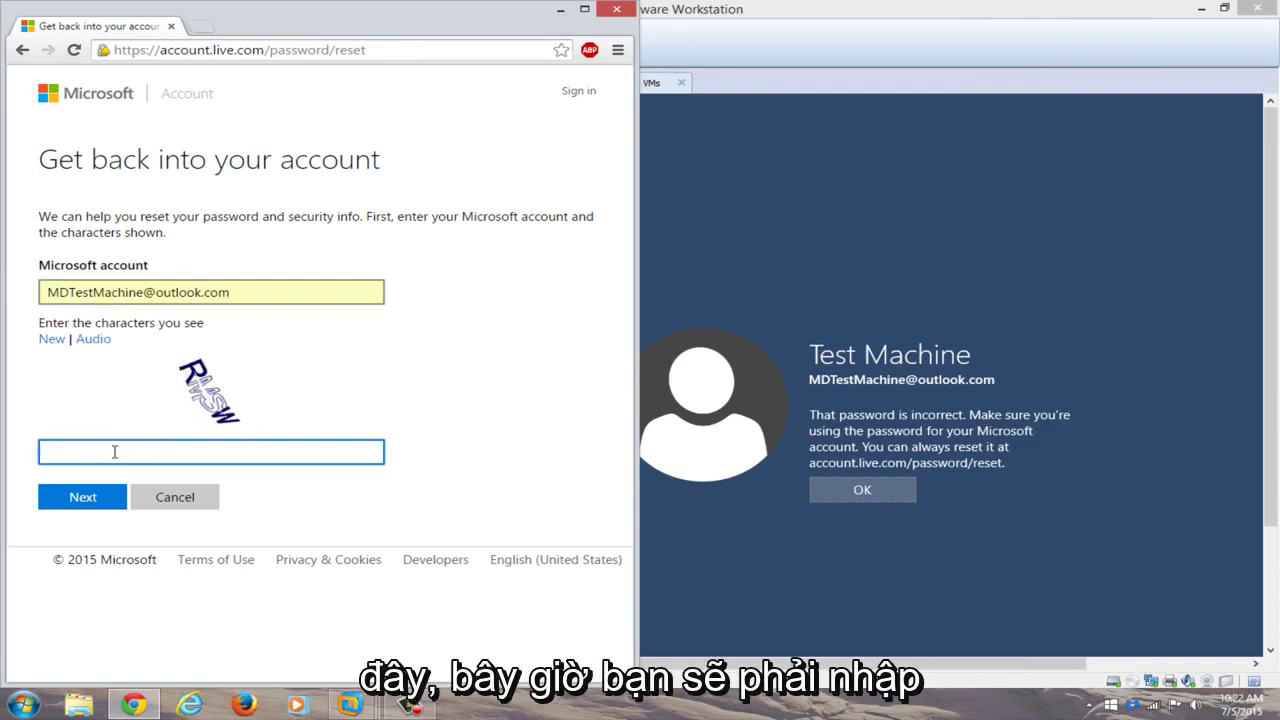
pyautogui.write('R')
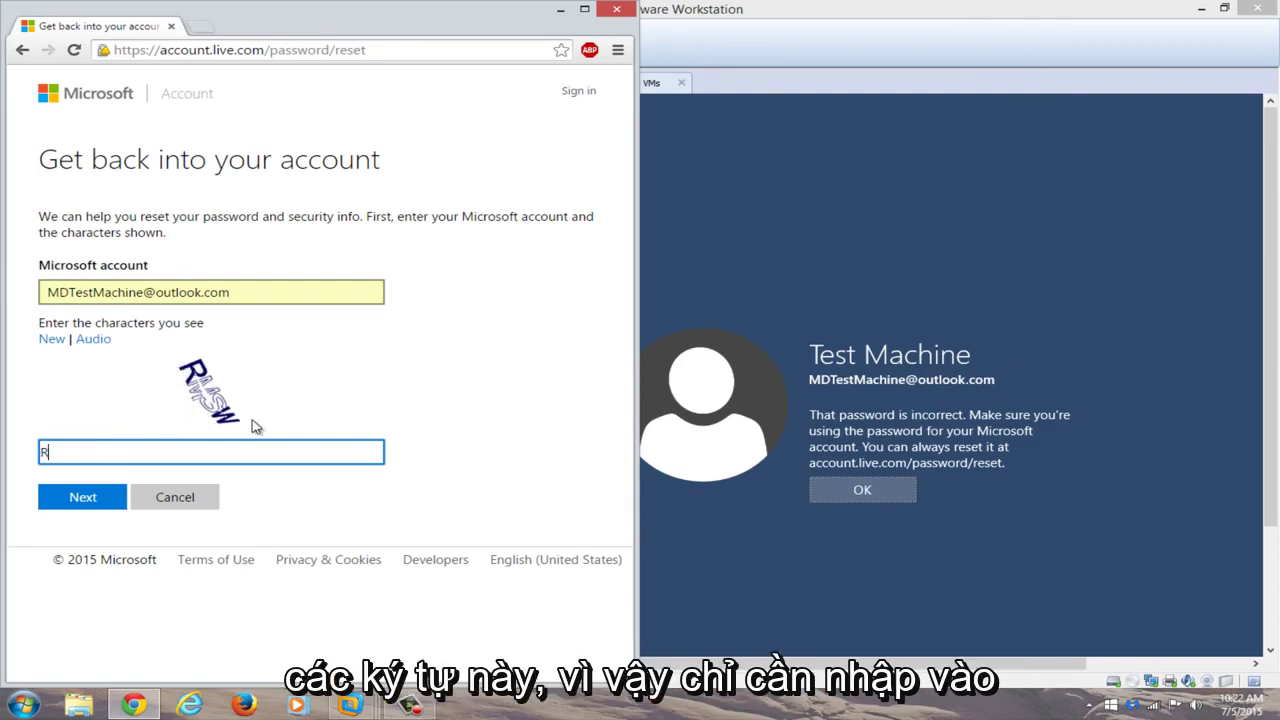
pyautogui.write('MSW')
pyautogui.click(83, 497)
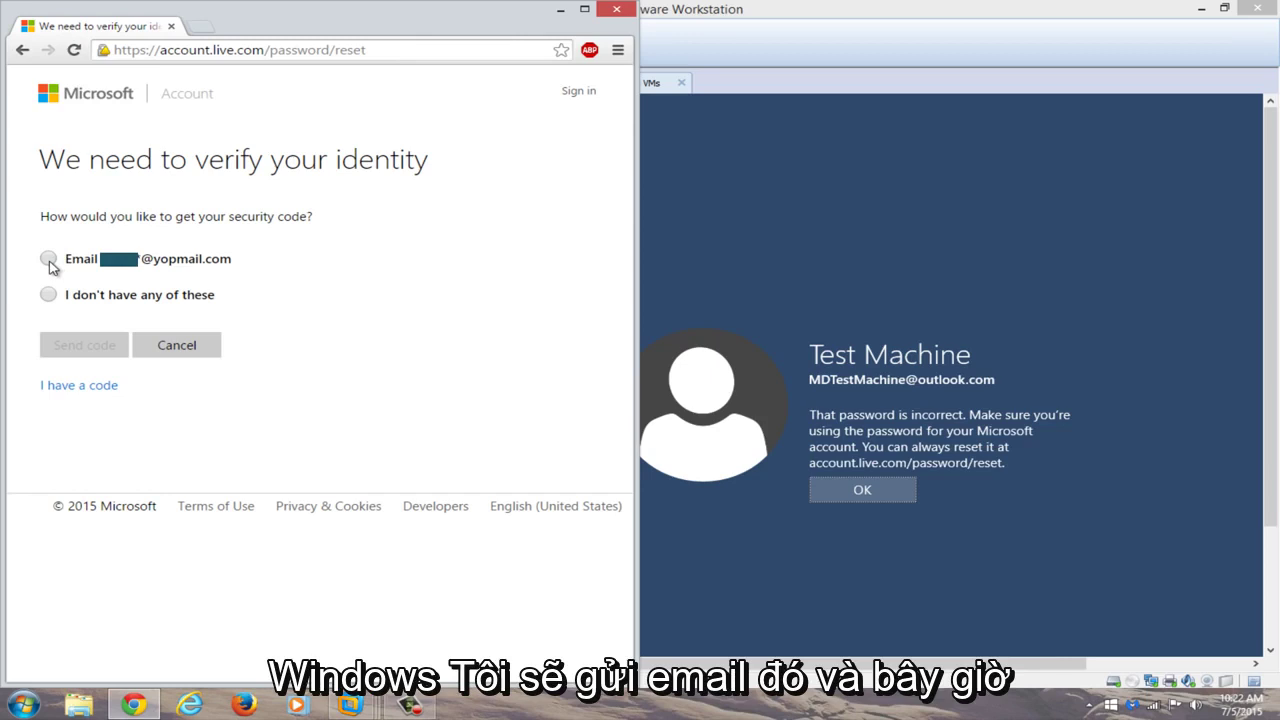
# - Choose the backup email option, complete its hidden part, and send the security code
pyautogui.click(49, 261)
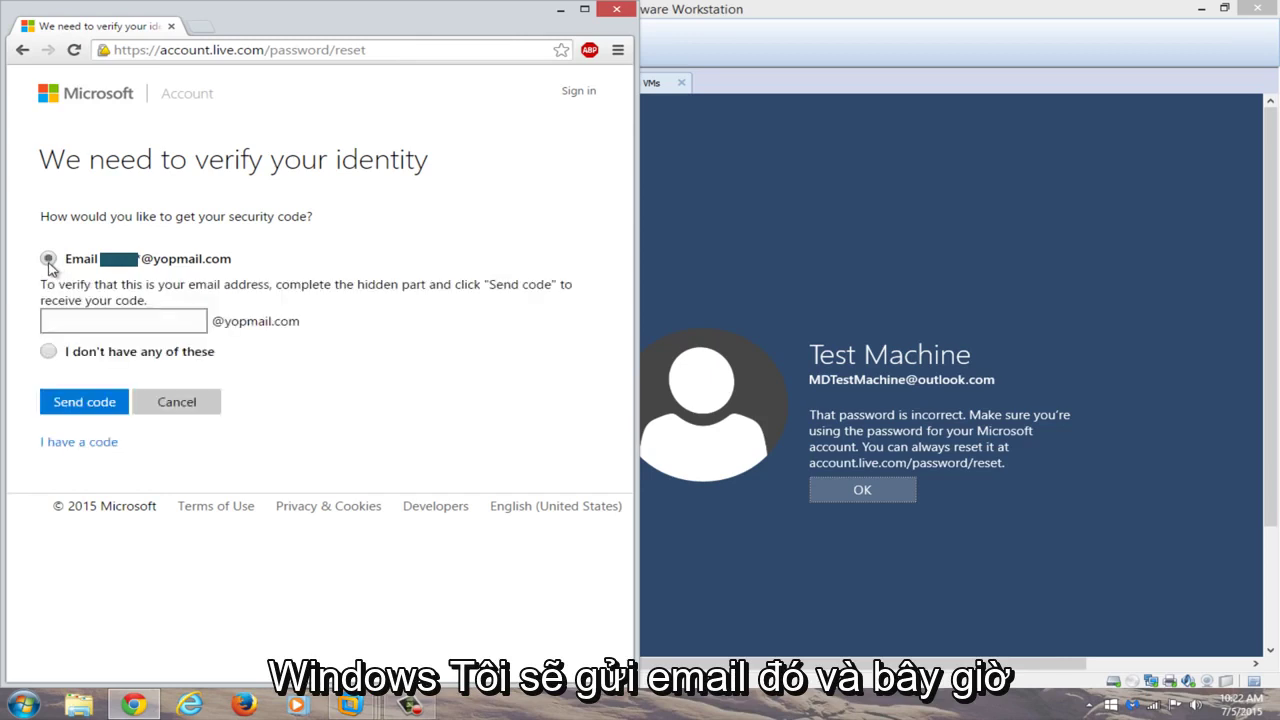
pyautogui.click(80, 324)
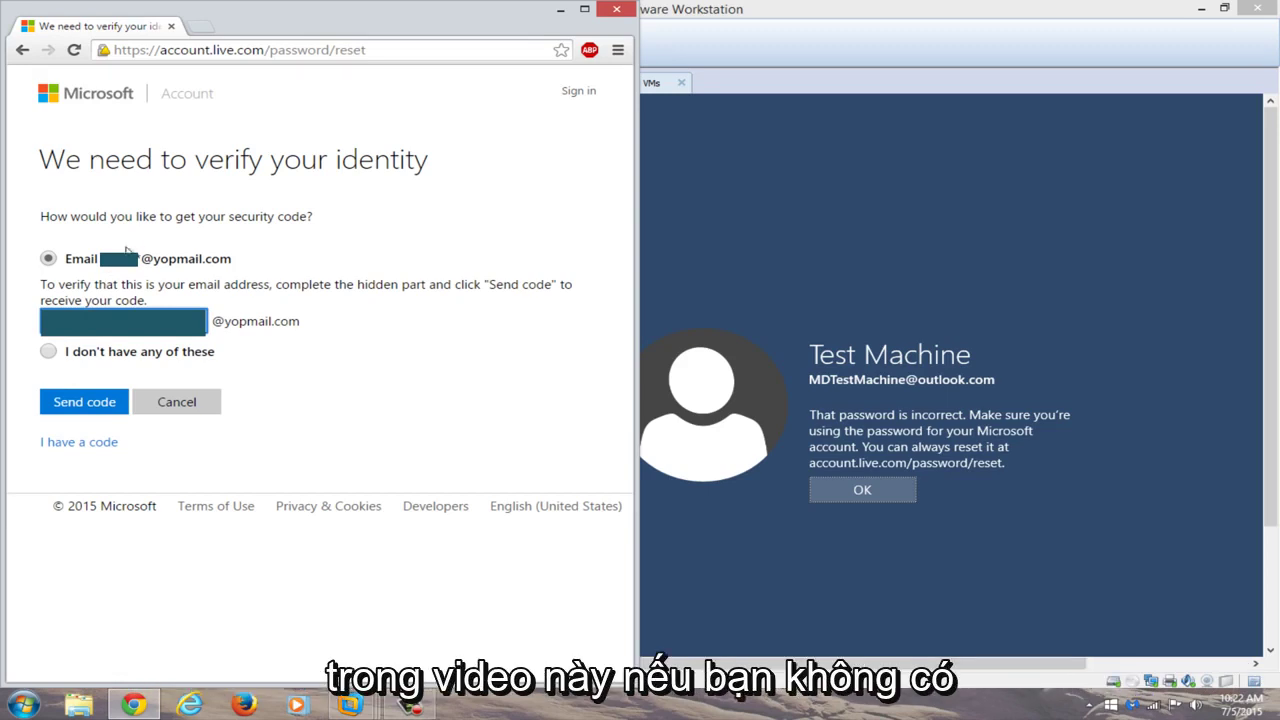
pyautogui.click(72, 407)
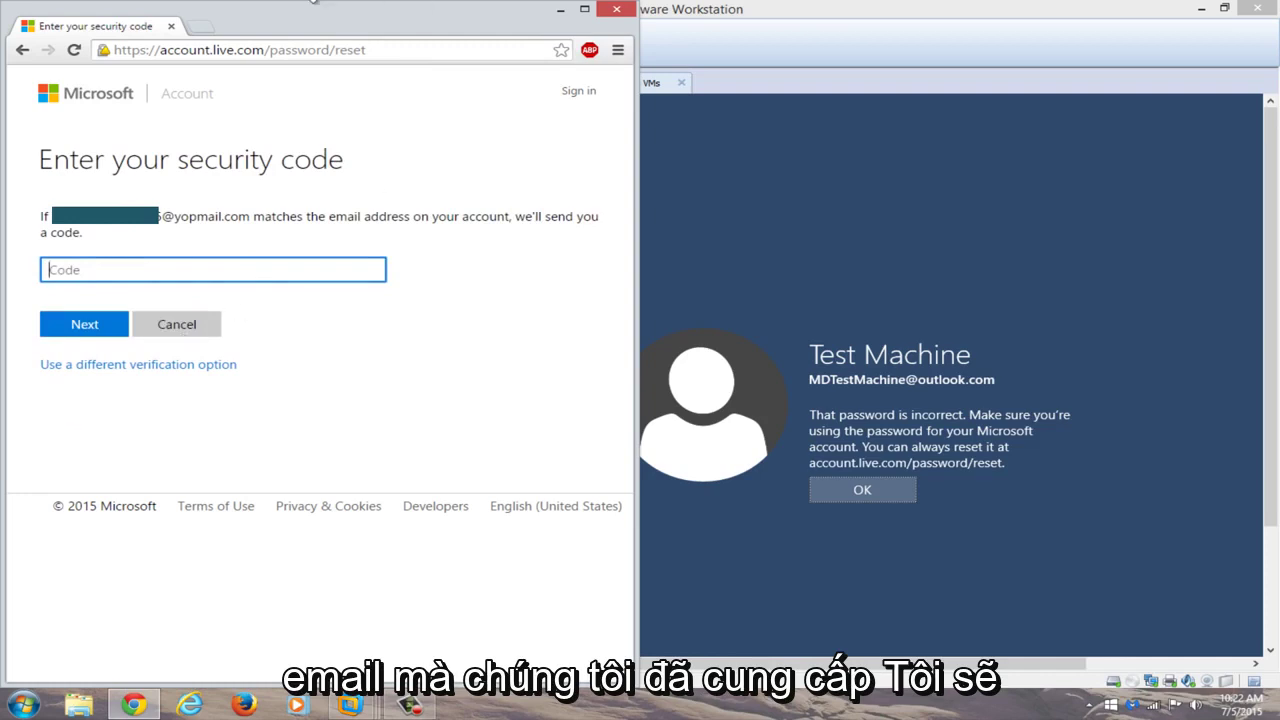
# - Open YOPmail in a new tab and view the backup address's inbox
pyautogui.click(200, 30)
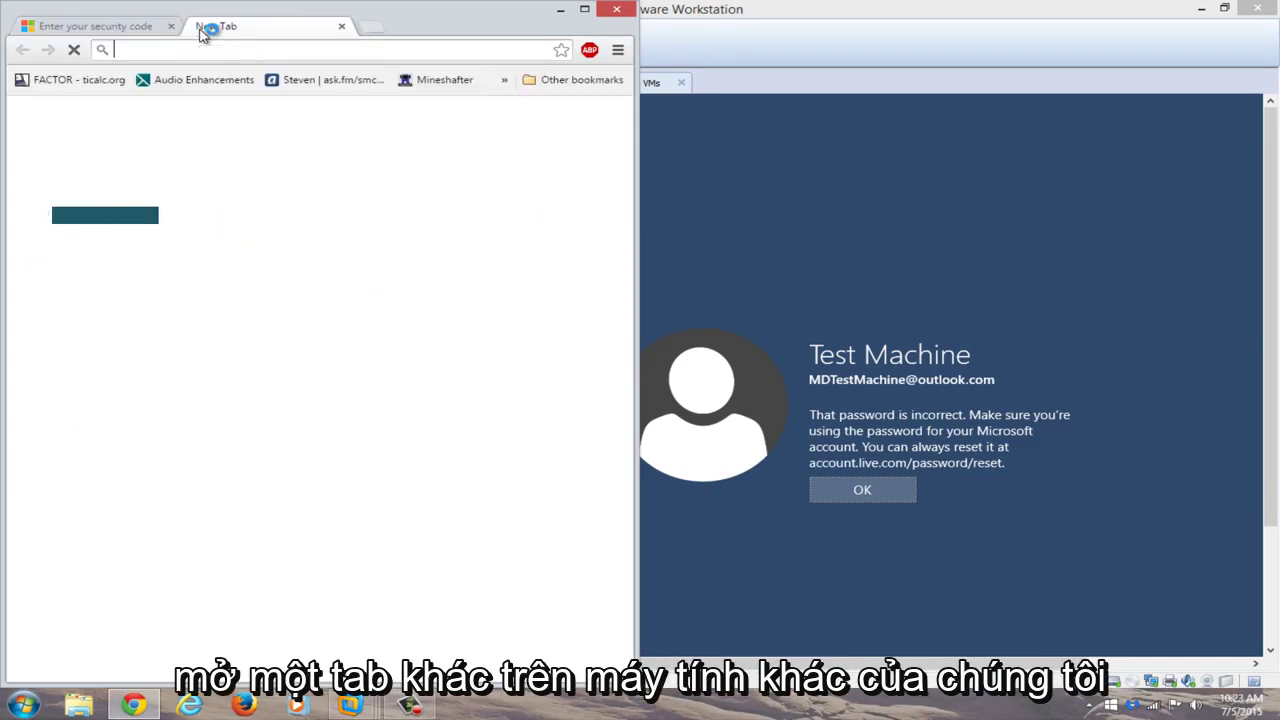
pyautogui.write('yopma')
pyautogui.press('Return')
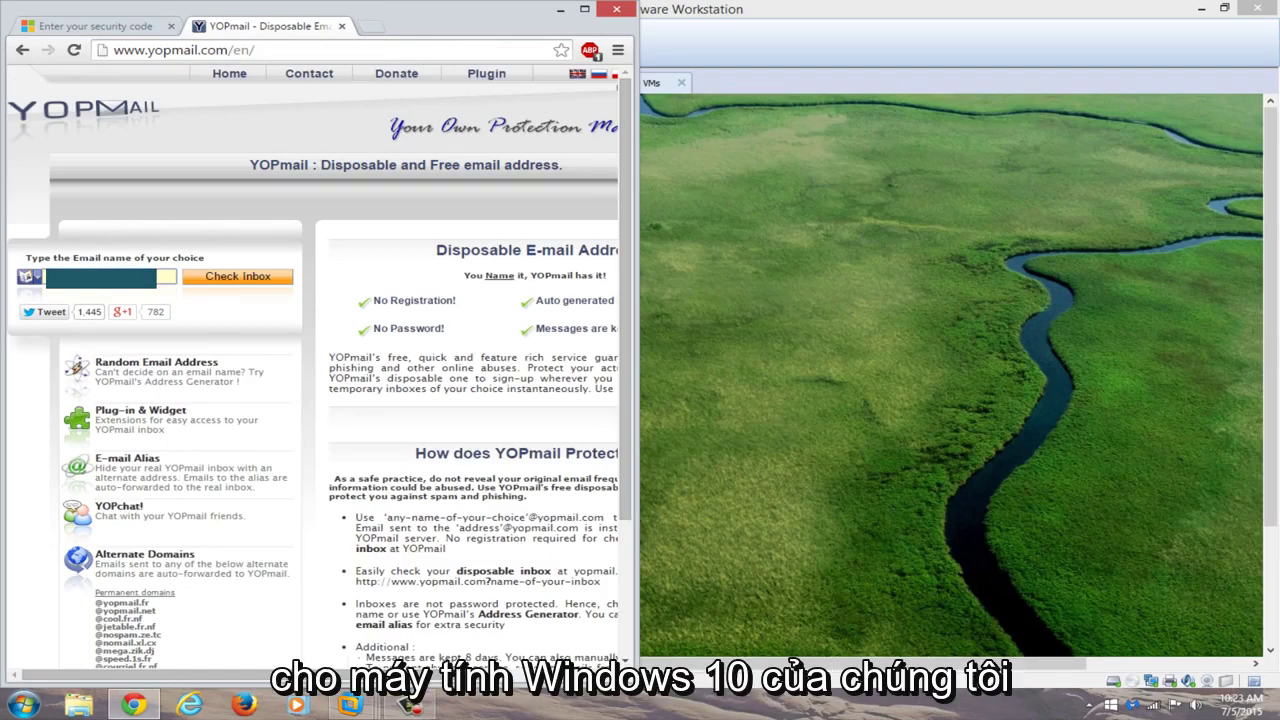
pyautogui.click(926, 450)
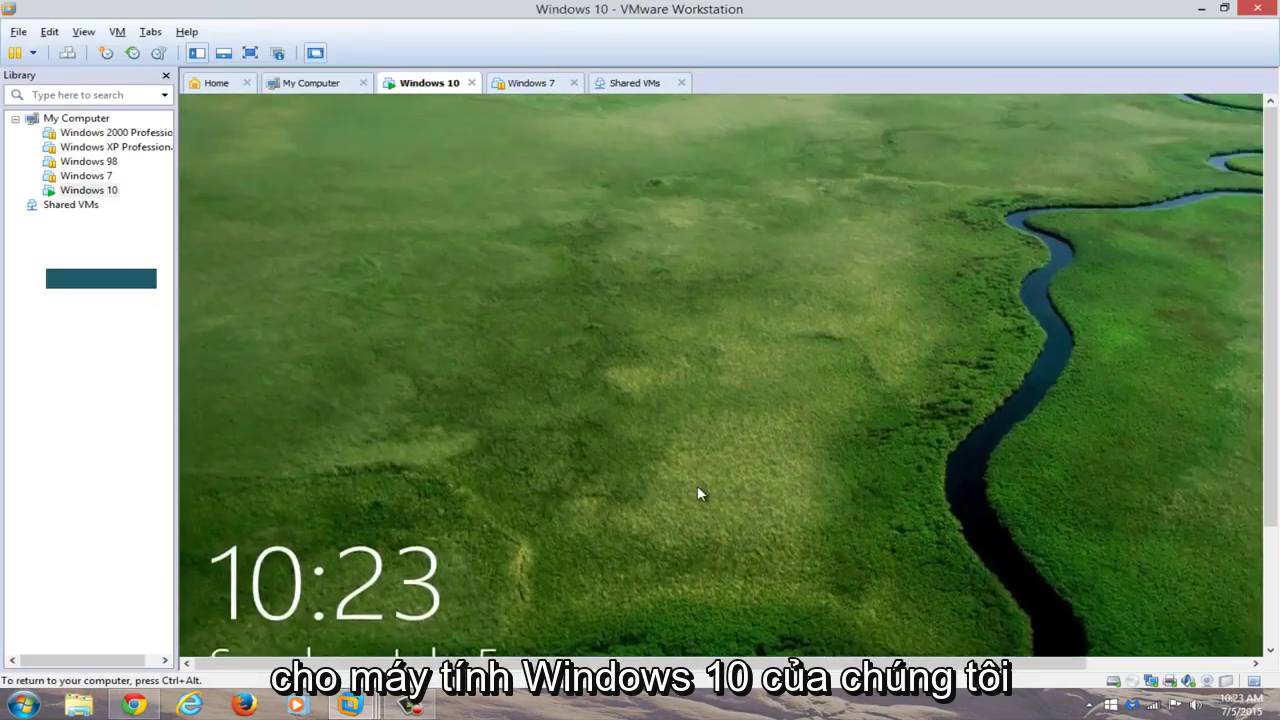
pyautogui.click(680, 520)
pyautogui.moveTo(640, 9); pyautogui.dragTo(1279, 35)
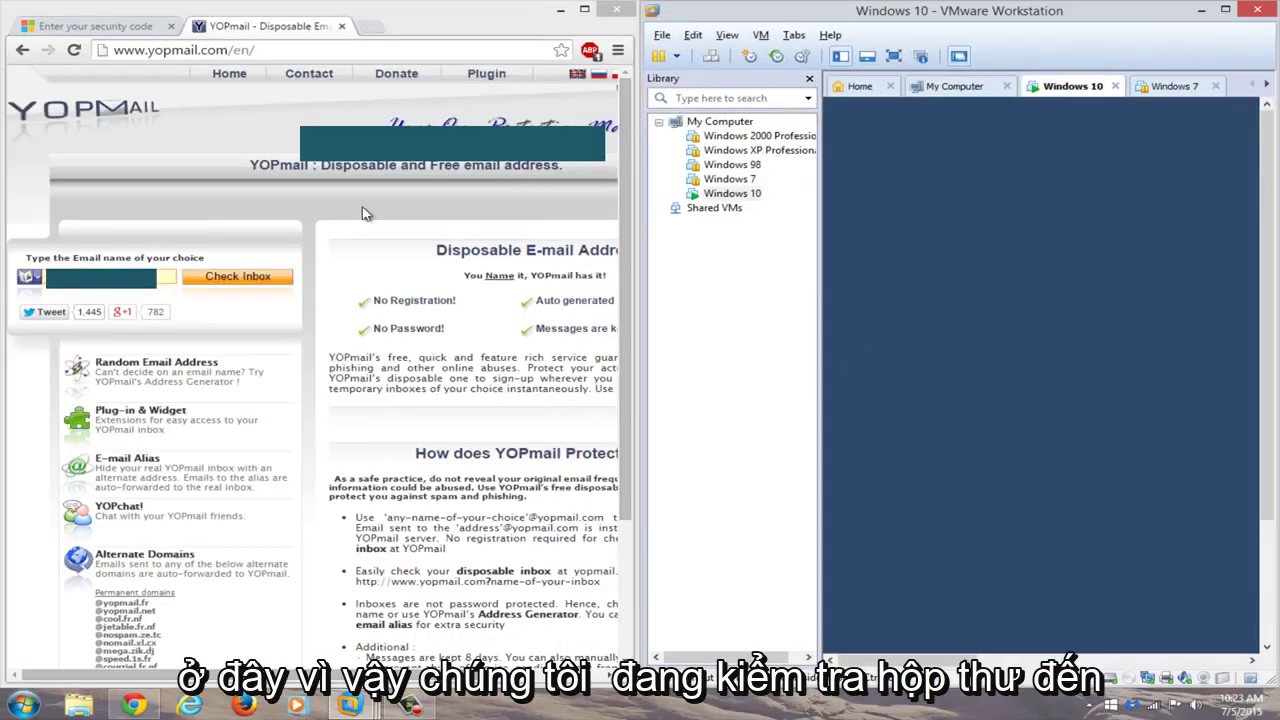
pyautogui.click(224, 280)
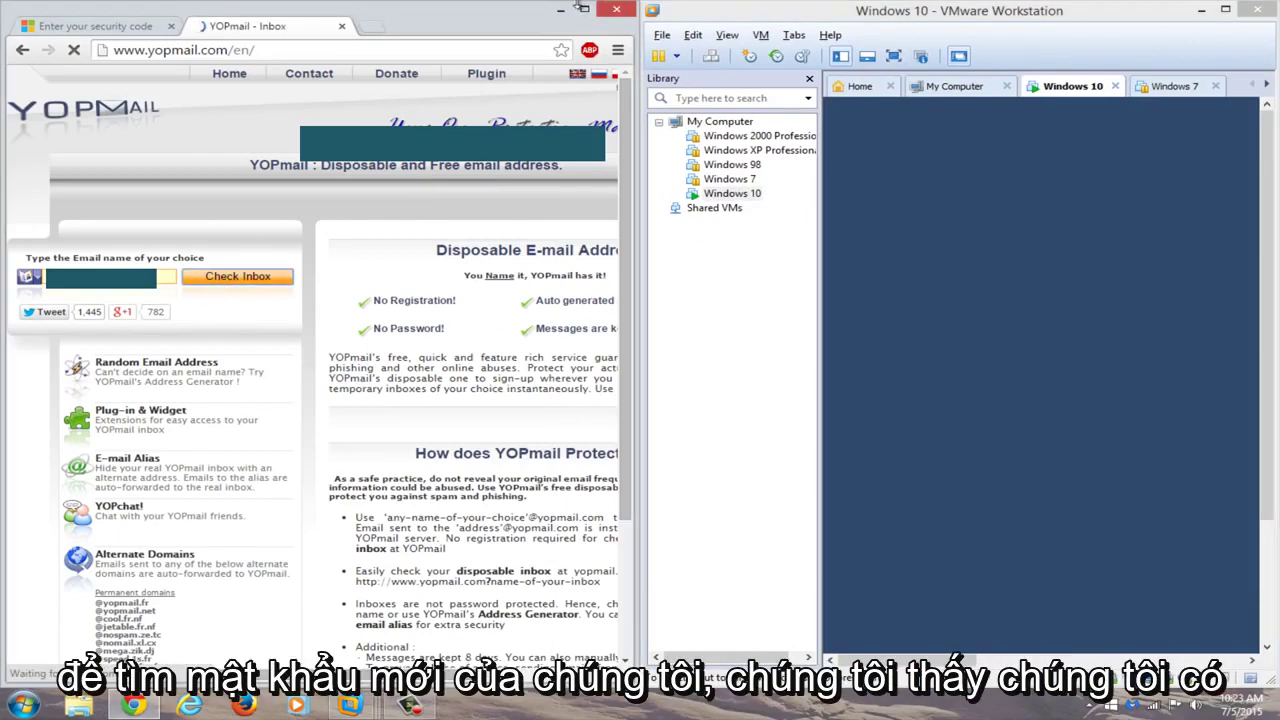
pyautogui.click(584, 9)
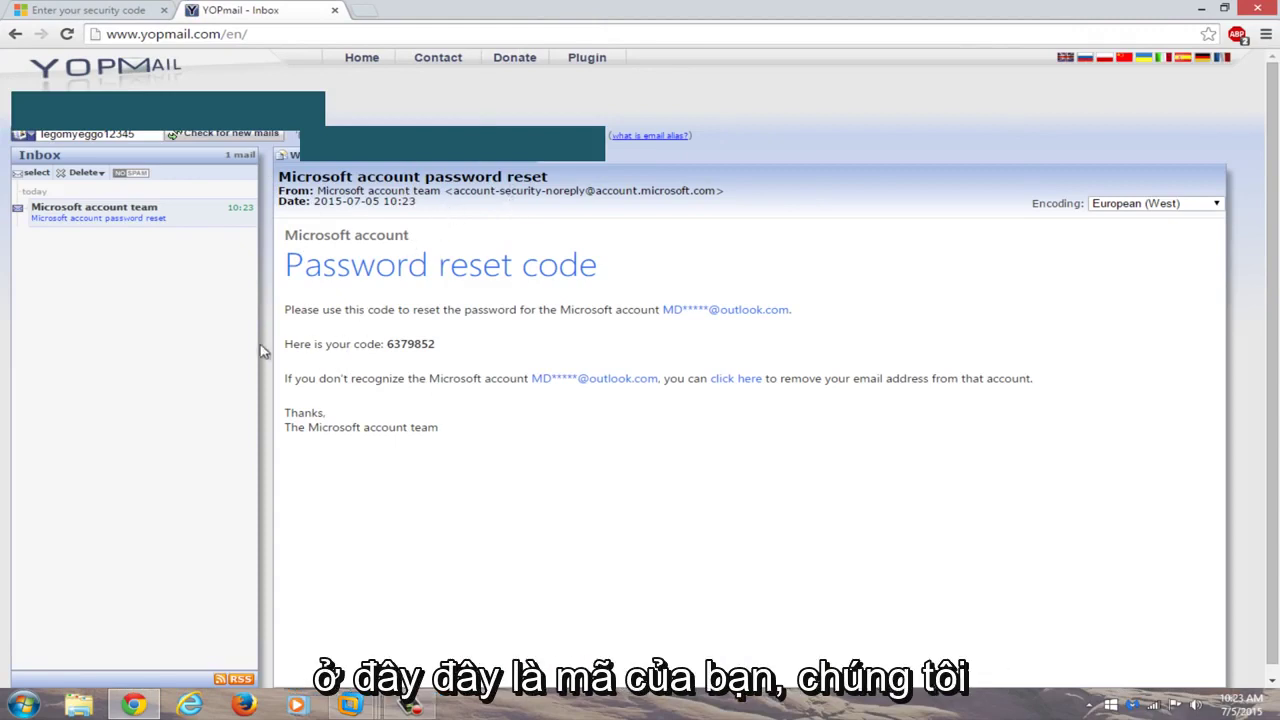
pyautogui.moveTo(436, 344); pyautogui.dragTo(386, 344)
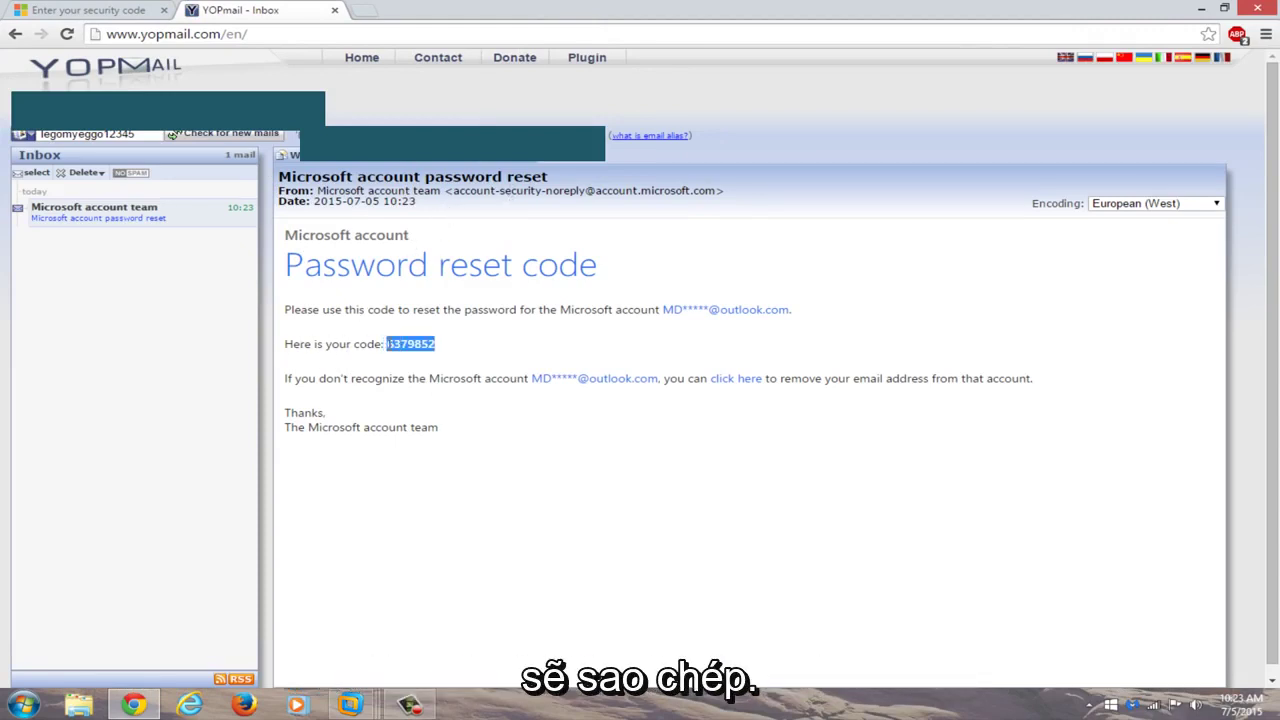
pyautogui.rightClick(393, 344)
pyautogui.click(424, 358)
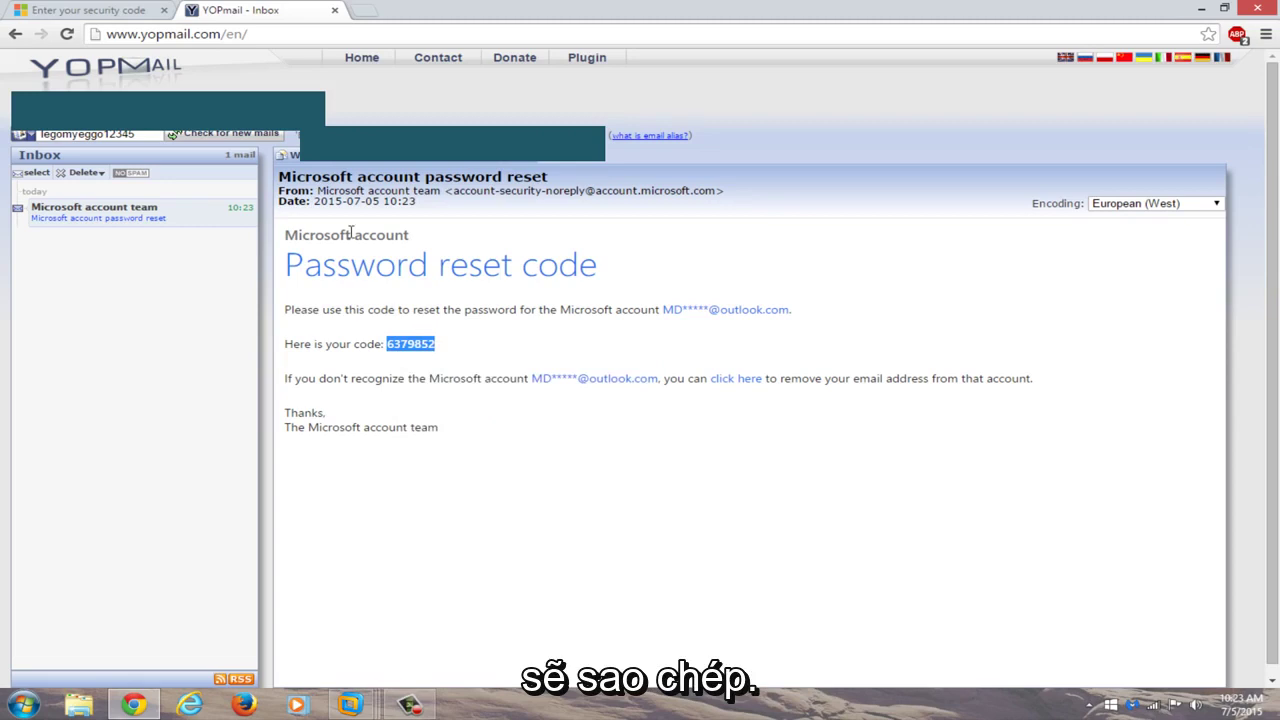
pyautogui.click(38, 10)
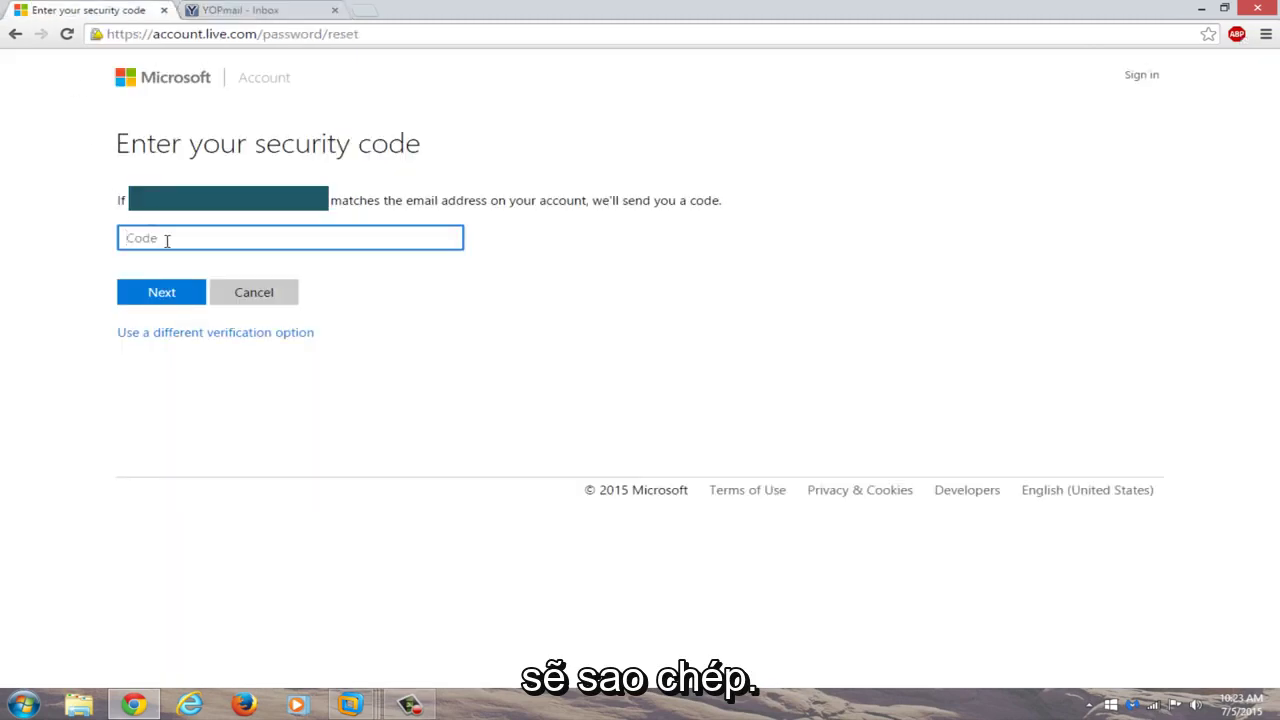
# - Paste and submit the emailed code, then enter and confirm the new password
pyautogui.hotkey('ctrl', 'v')
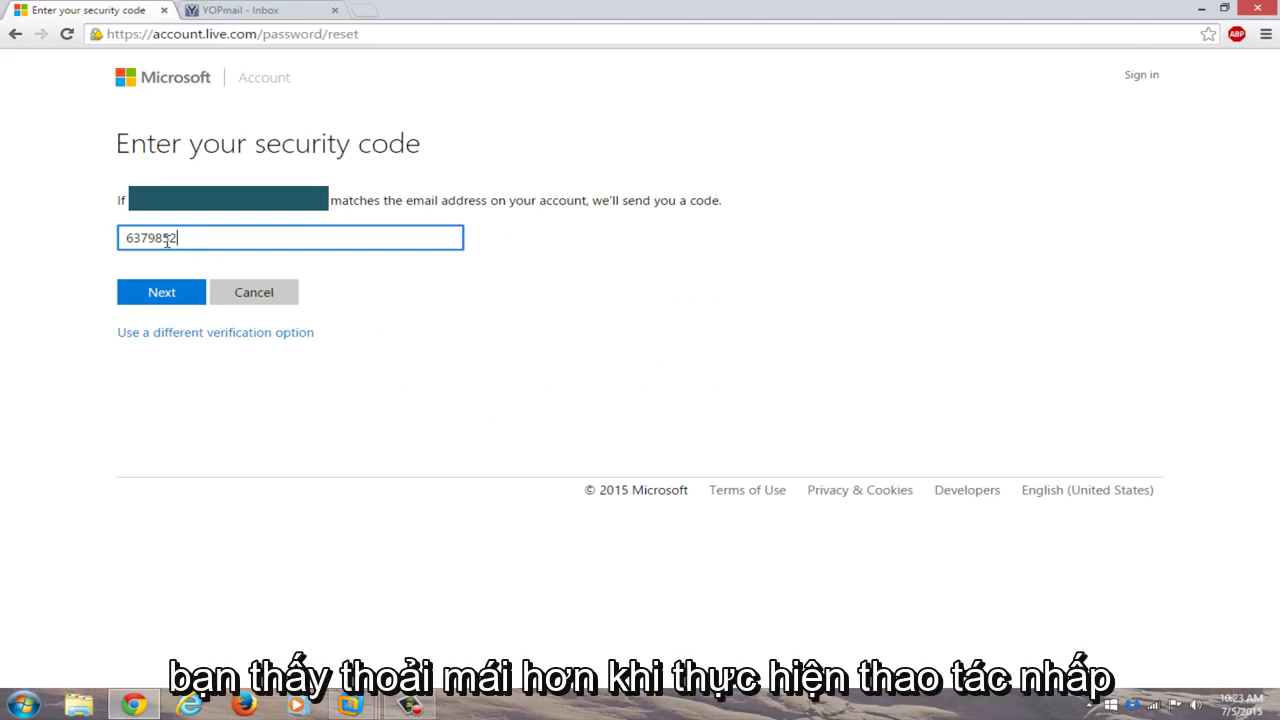
pyautogui.click(169, 295)
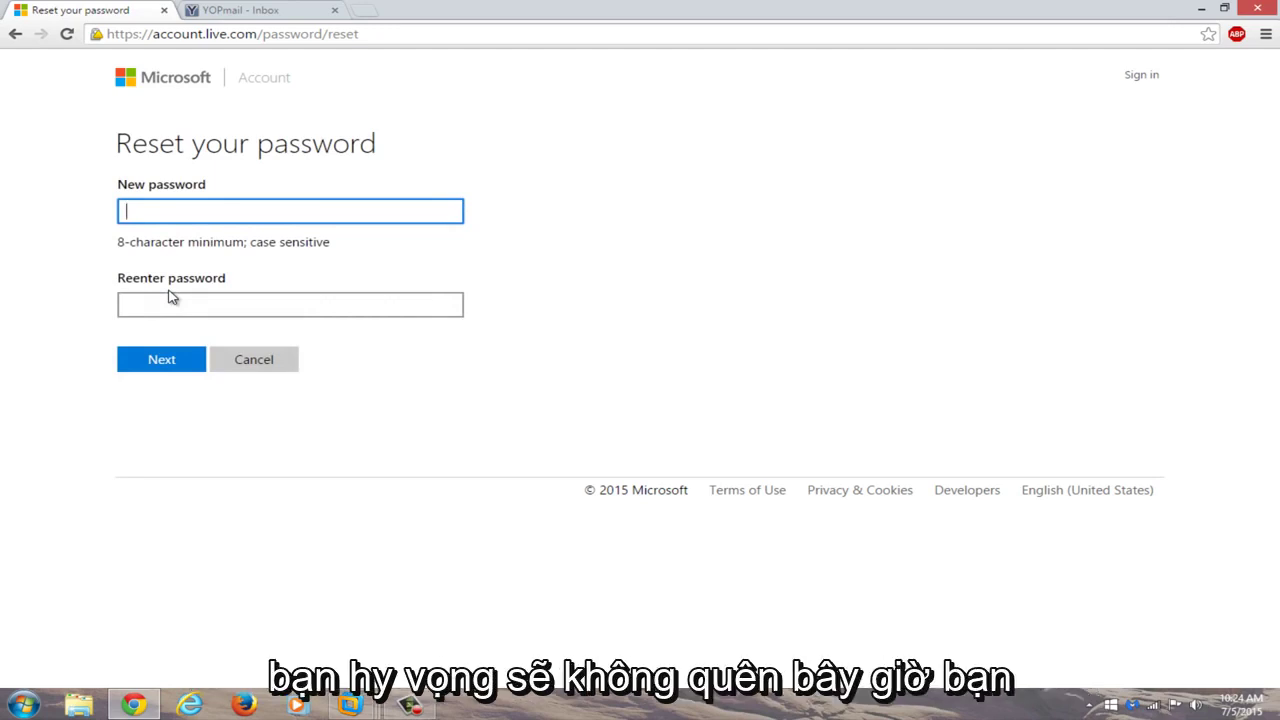
pyautogui.write('••')
pyautogui.write('•')
pyautogui.click(166, 309)
pyautogui.write('•')
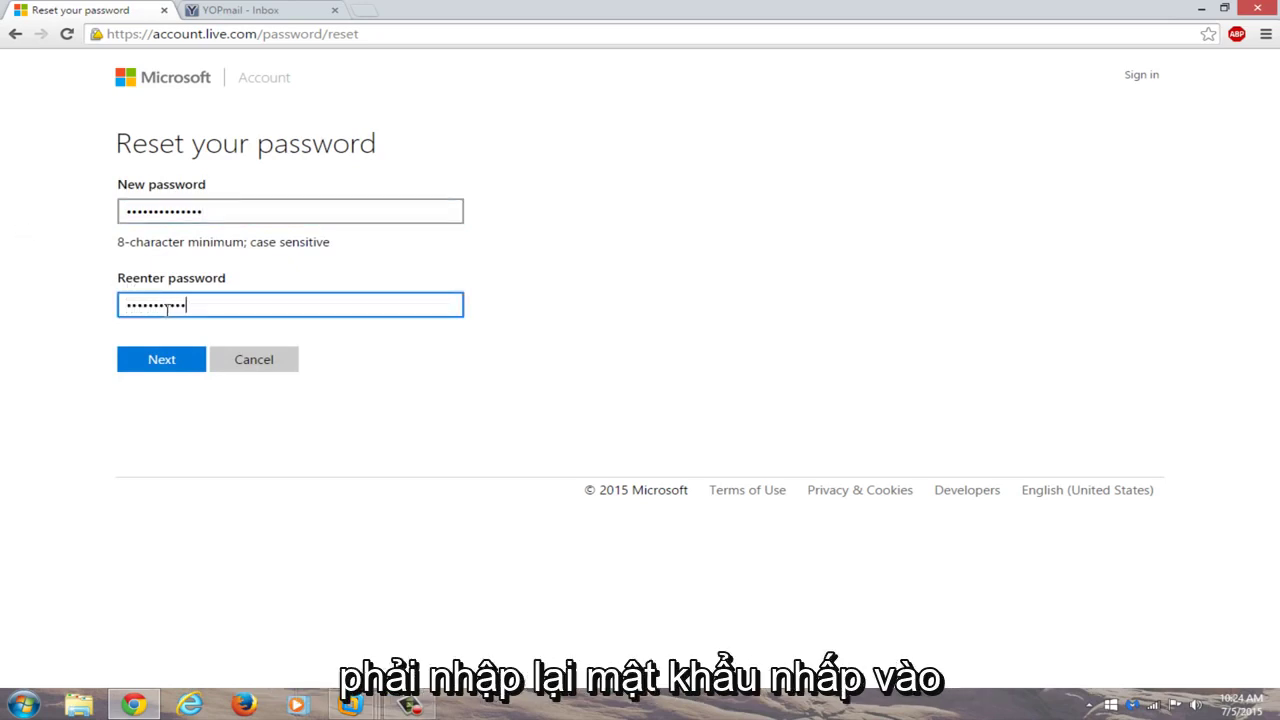
pyautogui.write('•••')
pyautogui.click(152, 362)
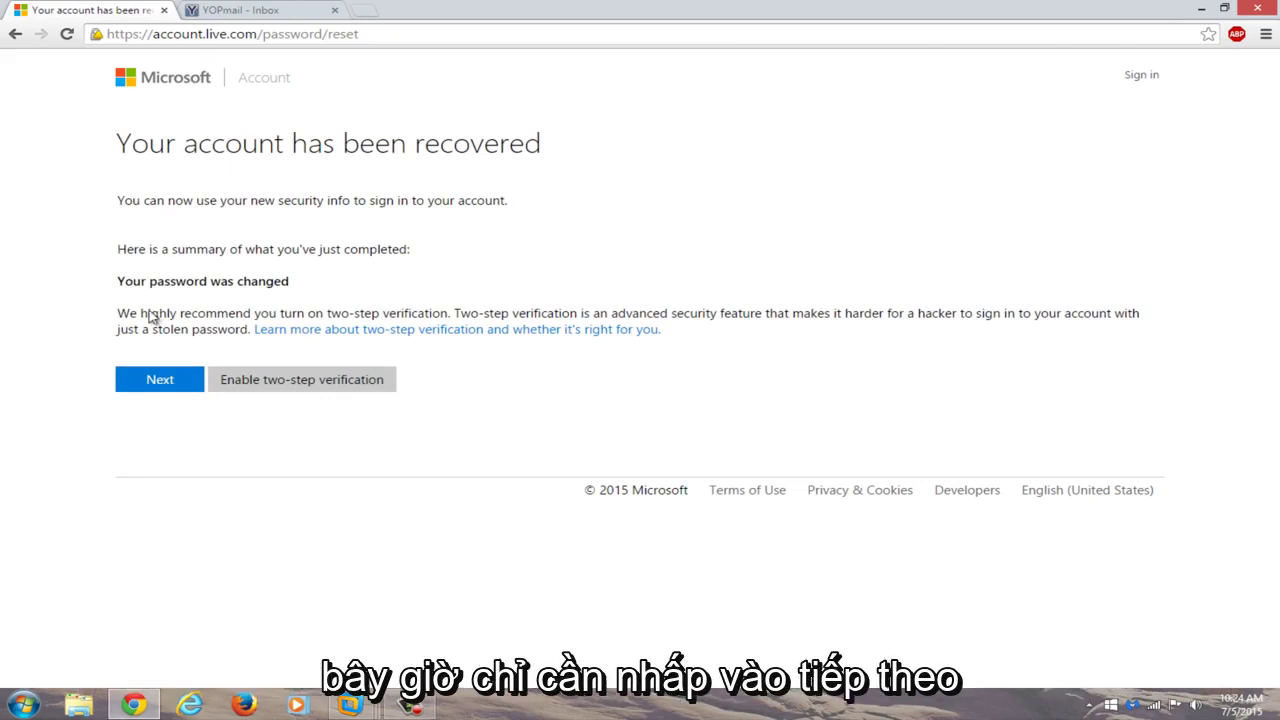
pyautogui.click(143, 388)
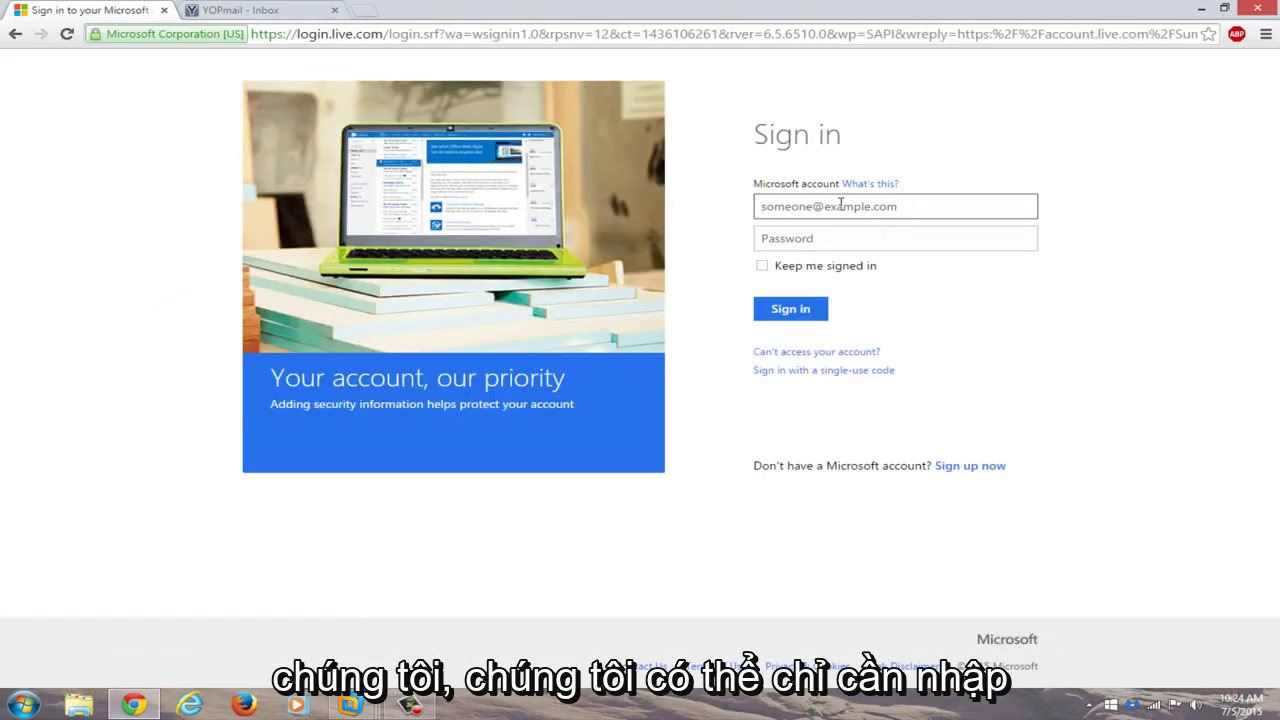
pyautogui.hotkey('ctrl', 'v')
pyautogui.hotkey('ctrl', 'a')
pyautogui.press('BackSpace')
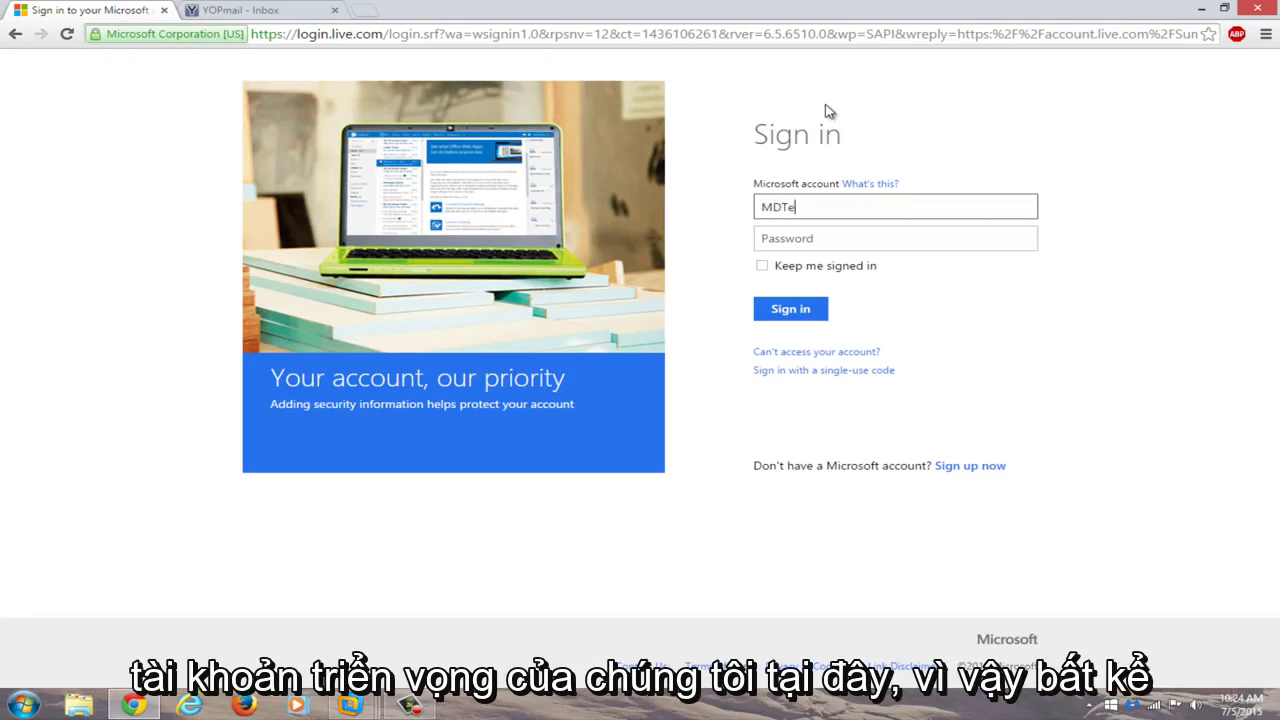
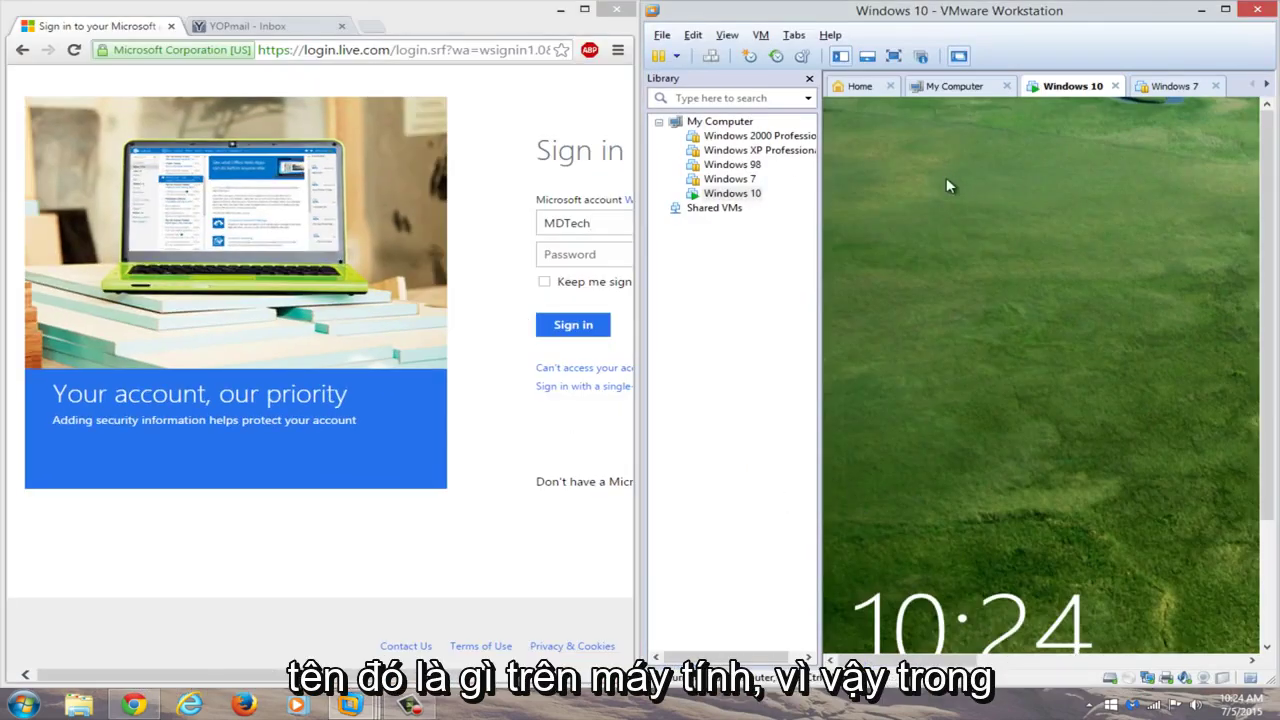
pyautogui.click(950, 186)
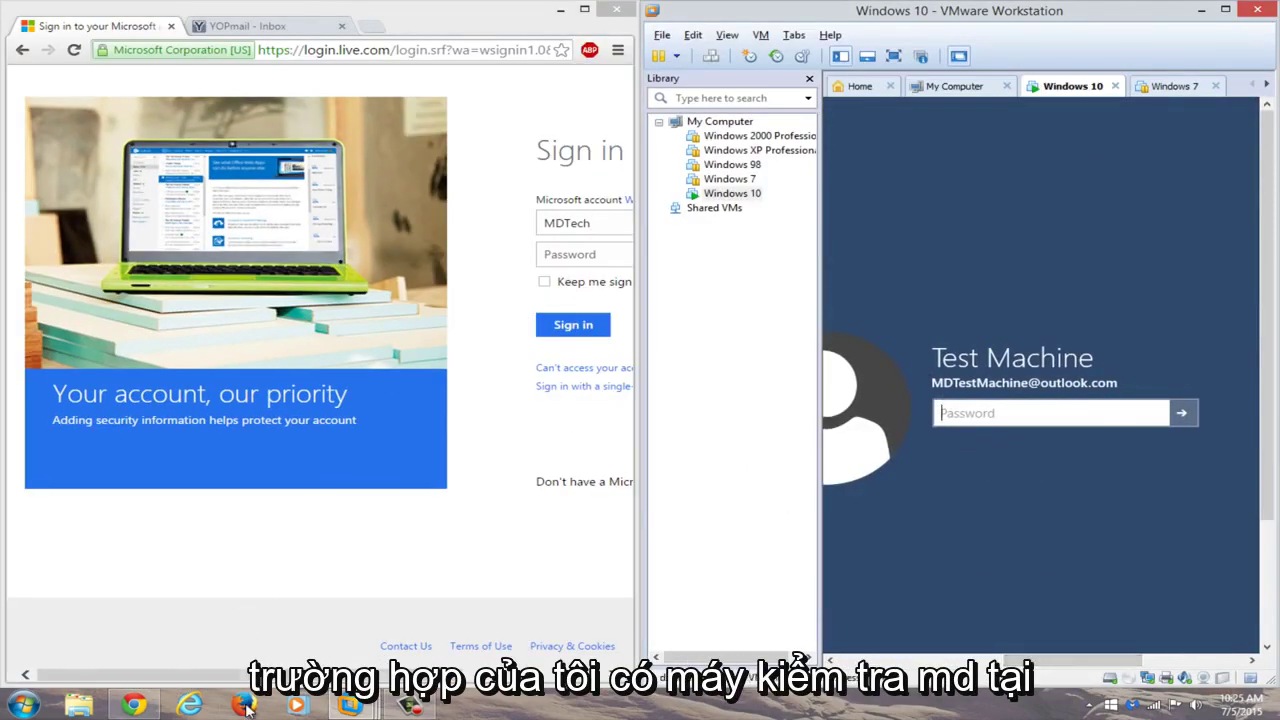
pyautogui.click(393, 223)
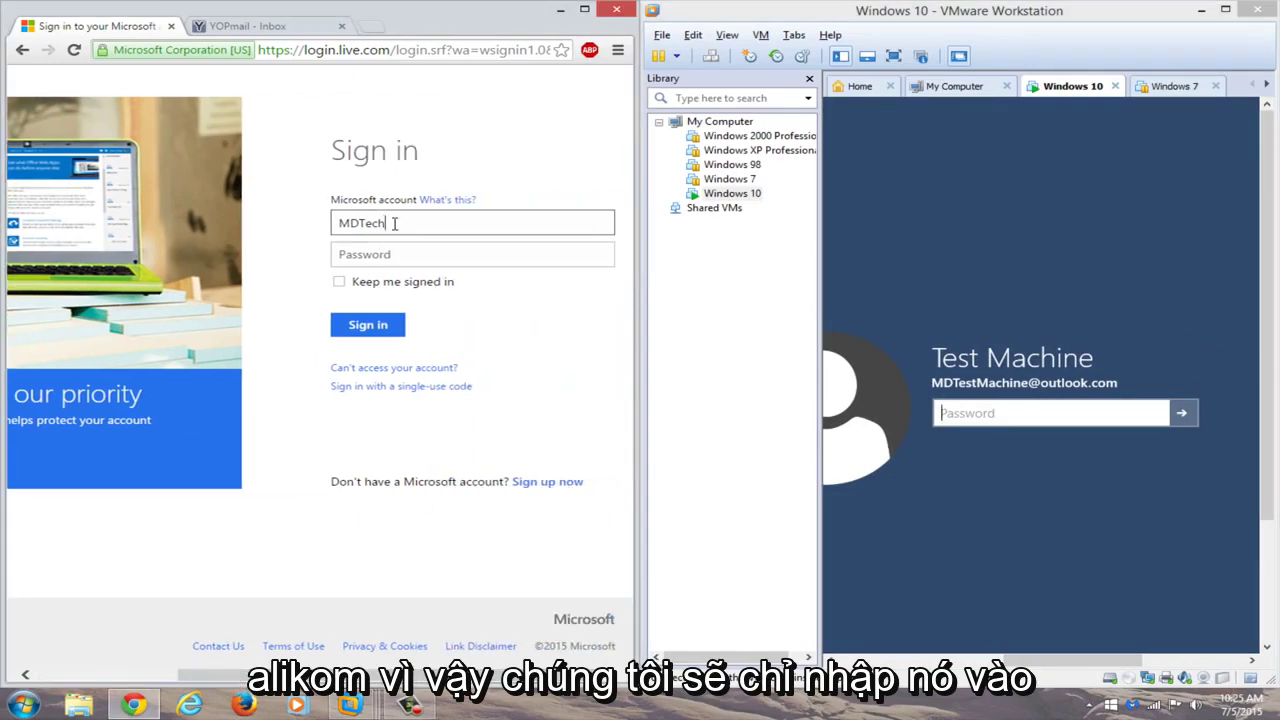
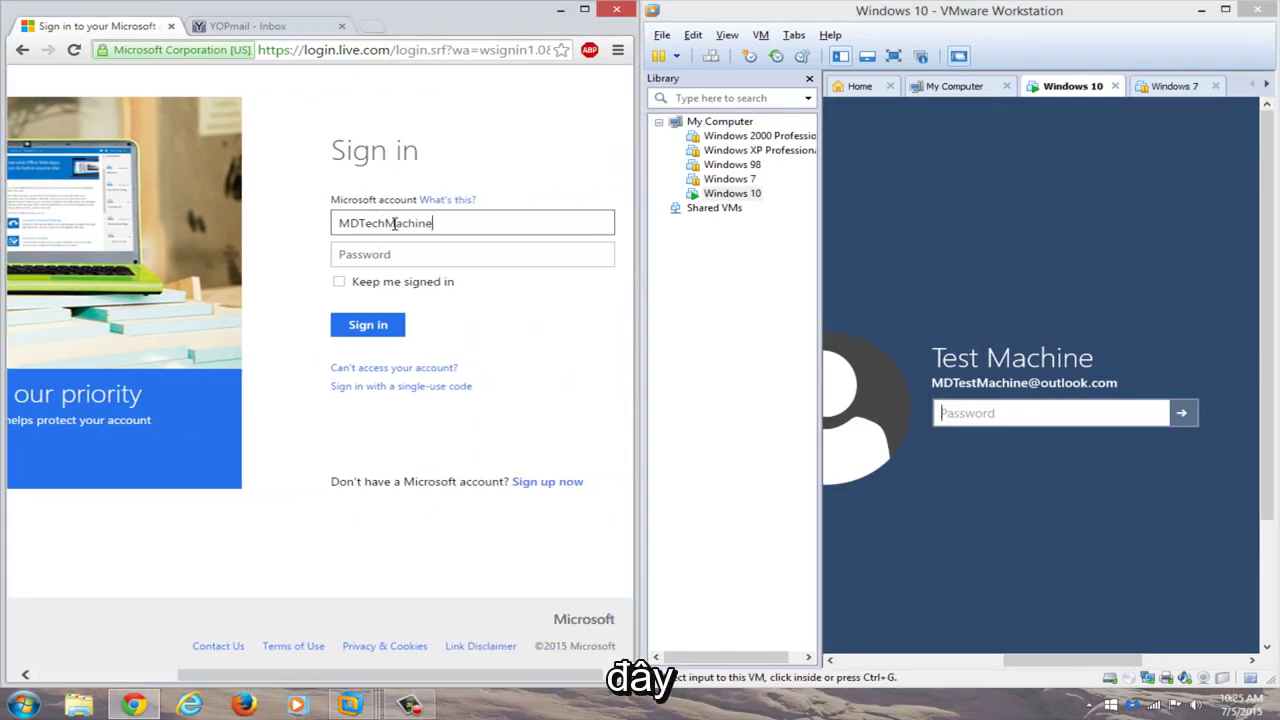
pyautogui.hotkey('ctrl', 'a')
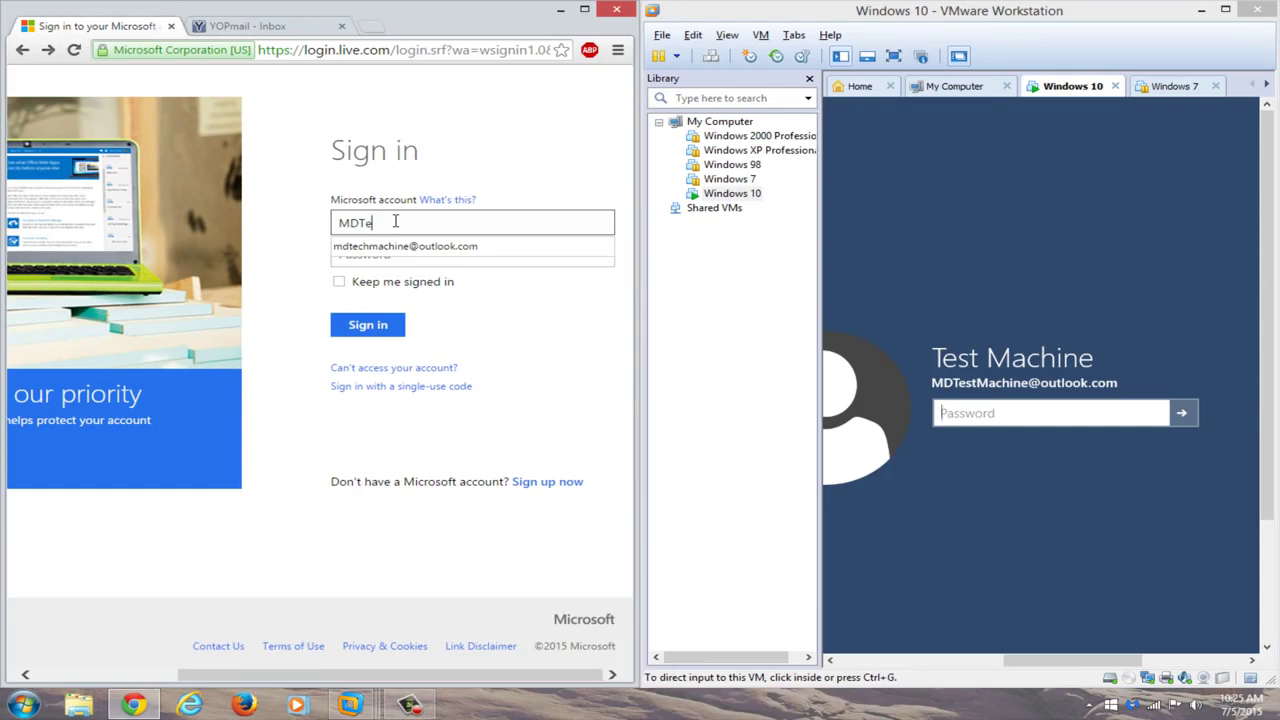
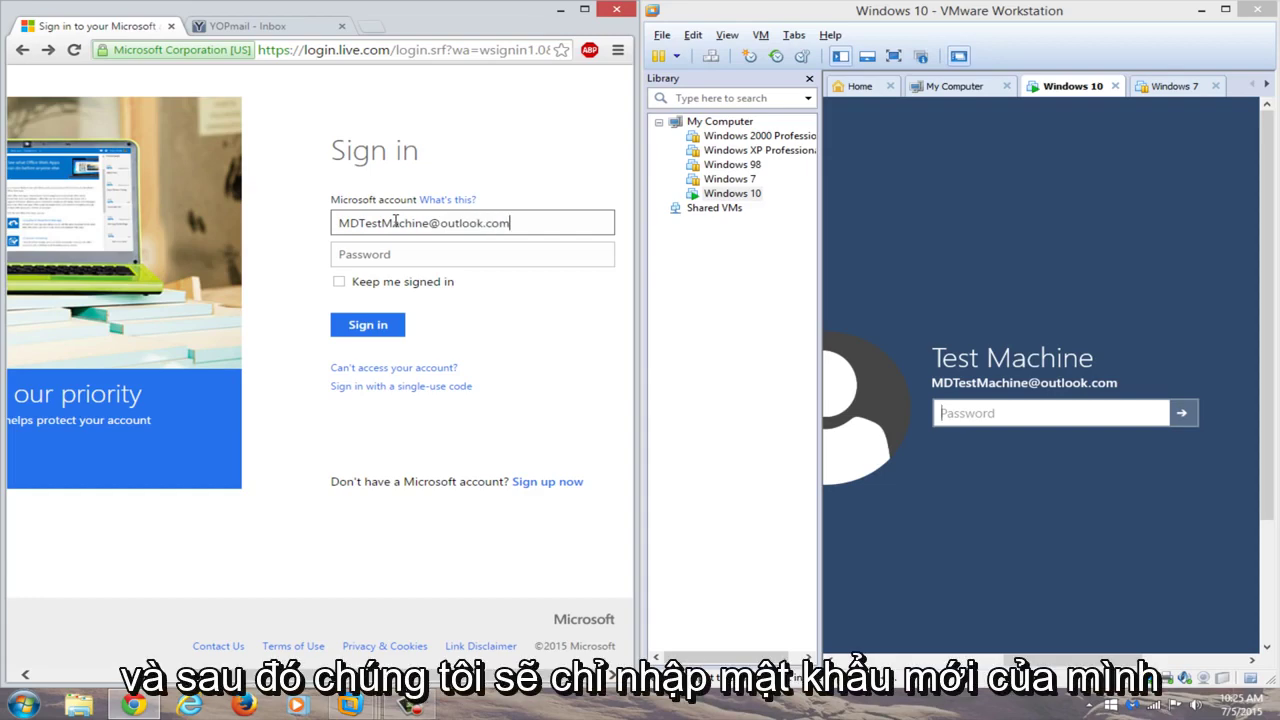
pyautogui.click(457, 249)
# - Sign in to the account with the new password
pyautogui.click(473, 262)
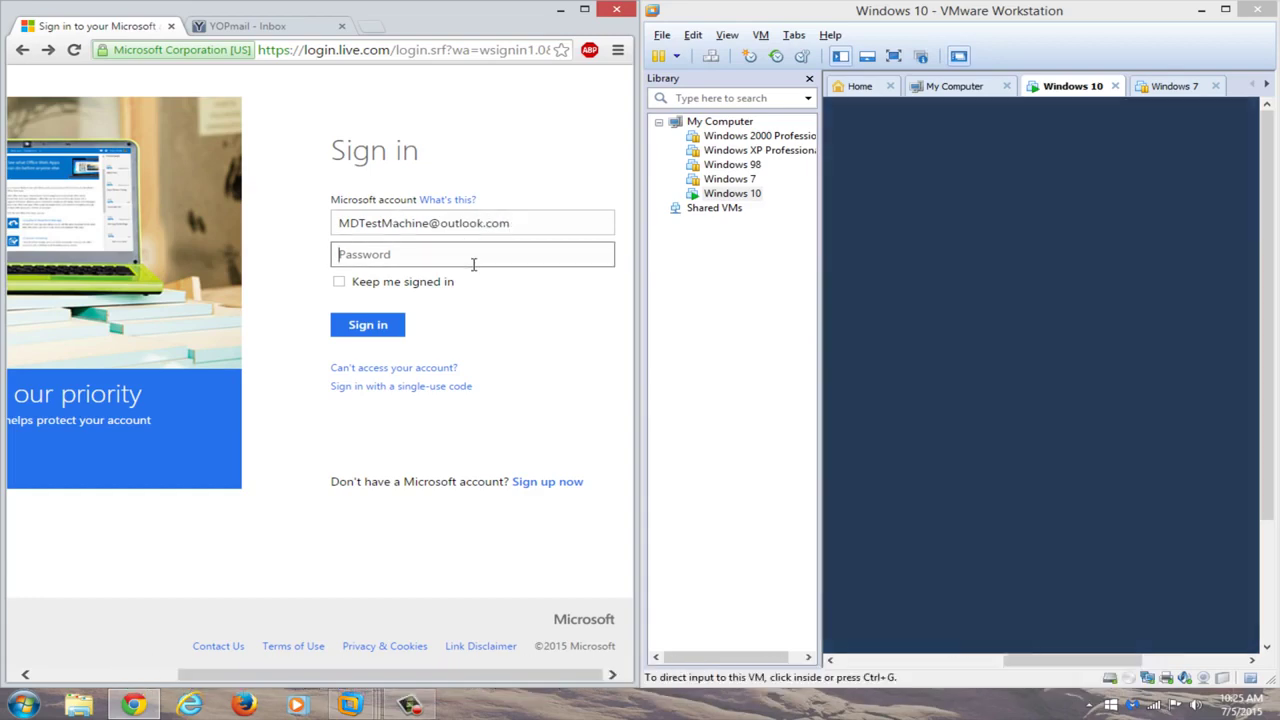
pyautogui.write('••••••')
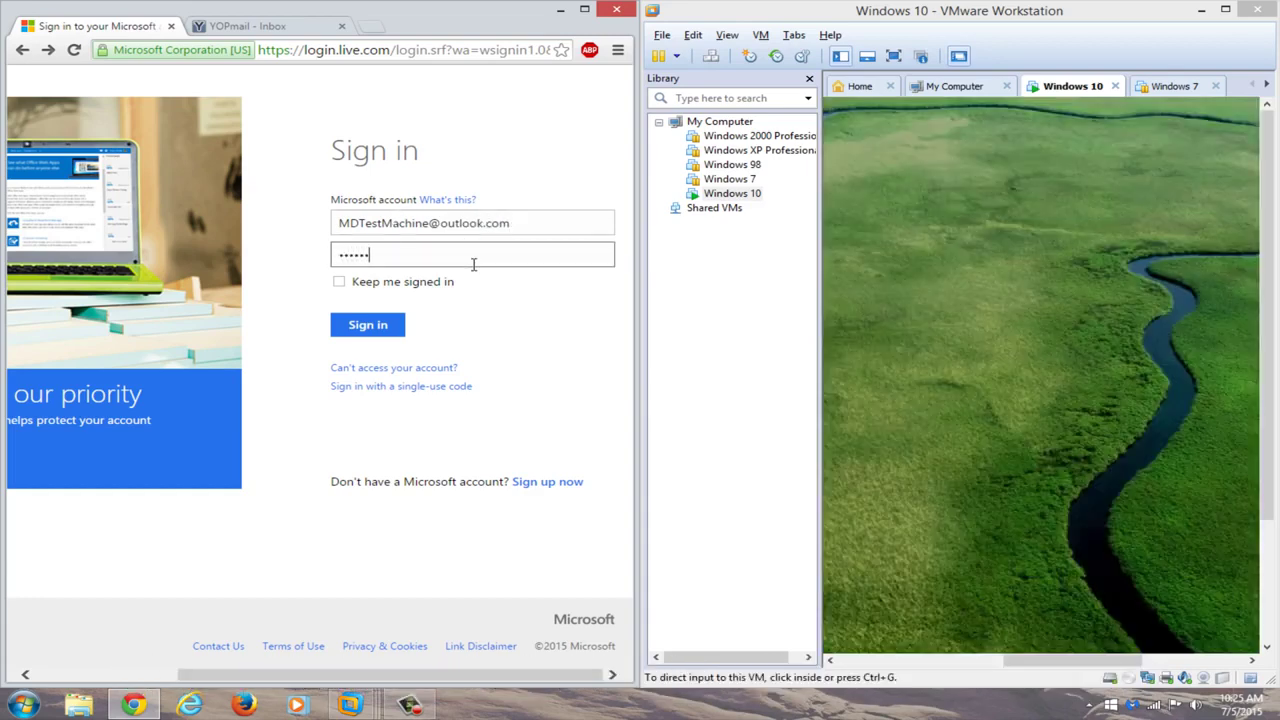
pyautogui.write('•••••••')
pyautogui.press('Return')
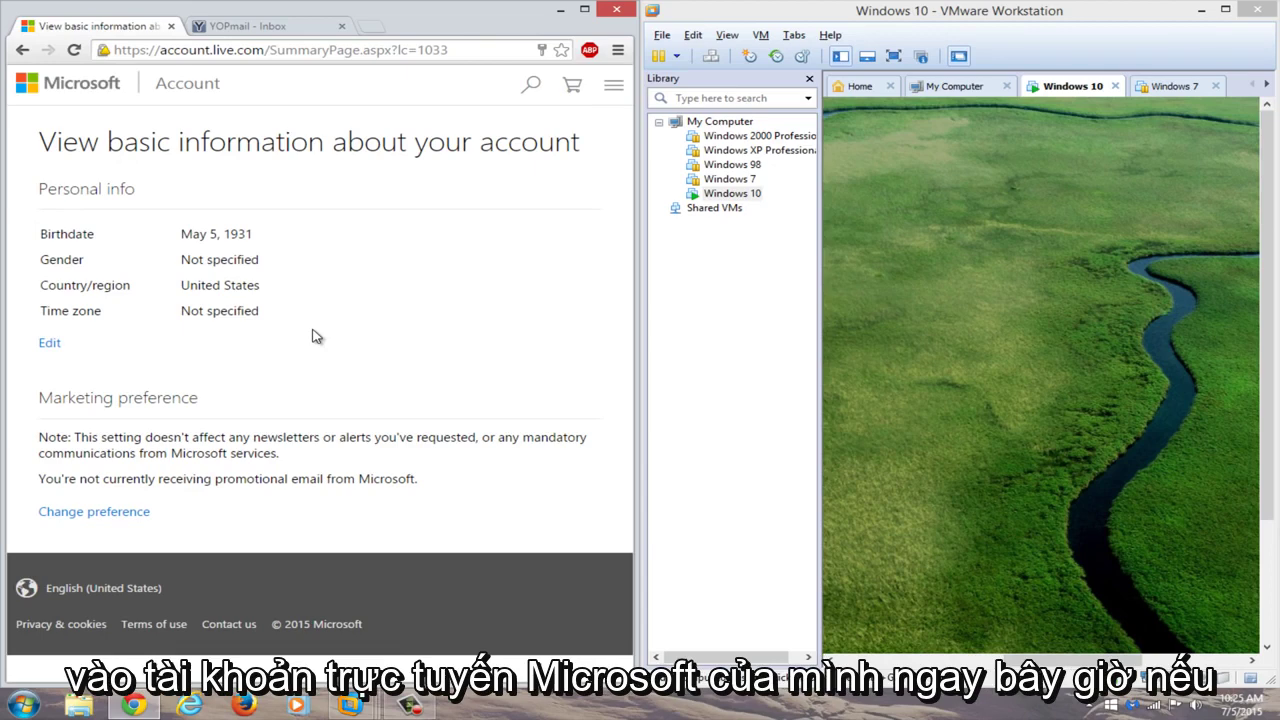
pyautogui.click(1225, 9)
pyautogui.click(250, 52)
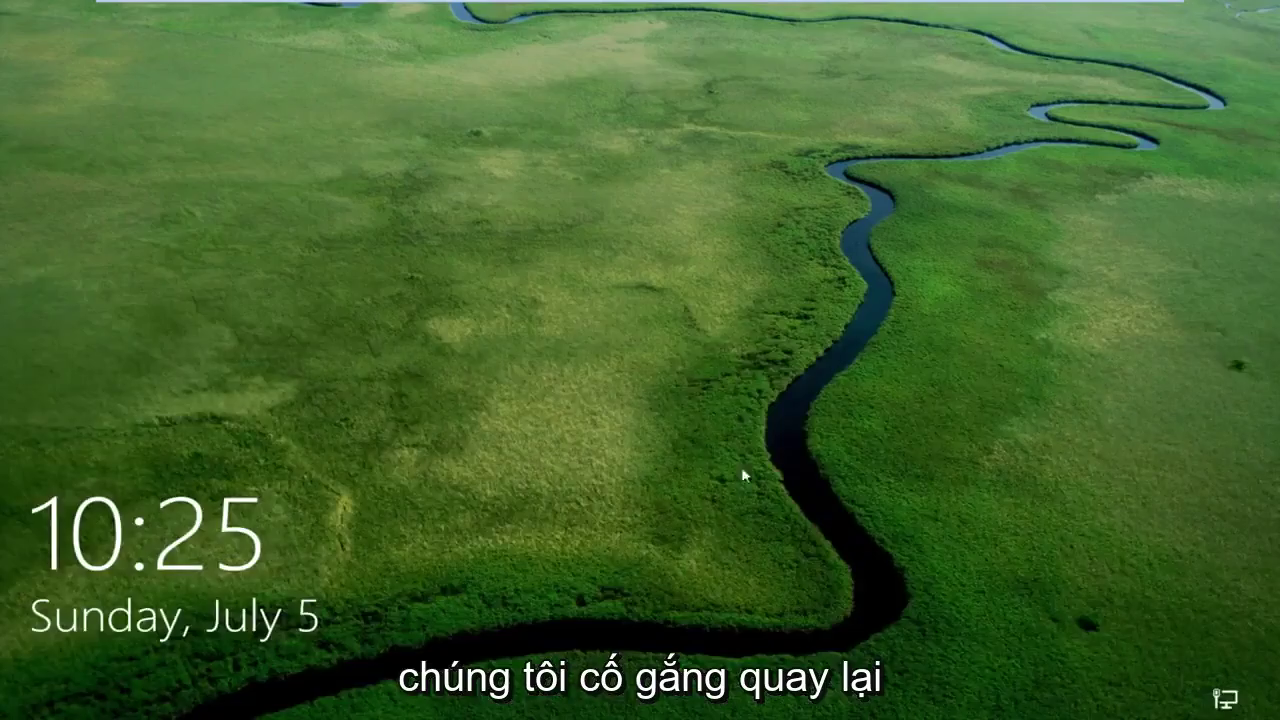
pyautogui.moveTo(743, 471); pyautogui.dragTo(636, 42)
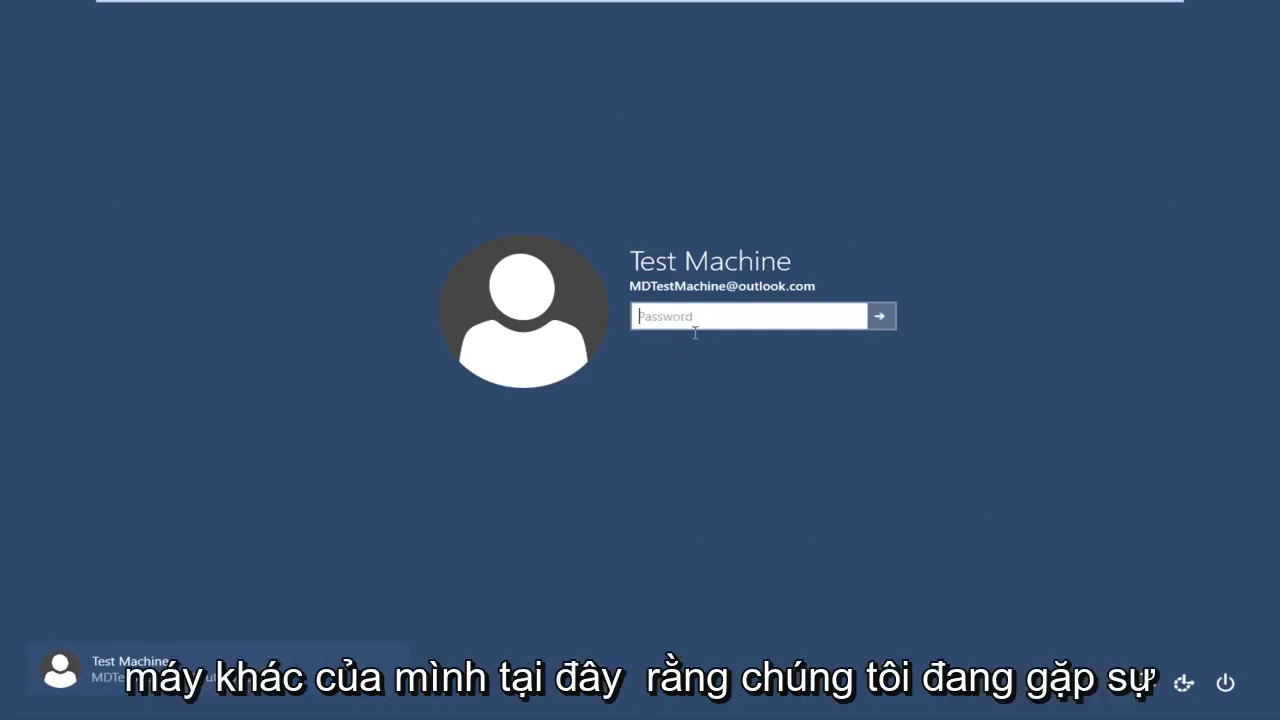
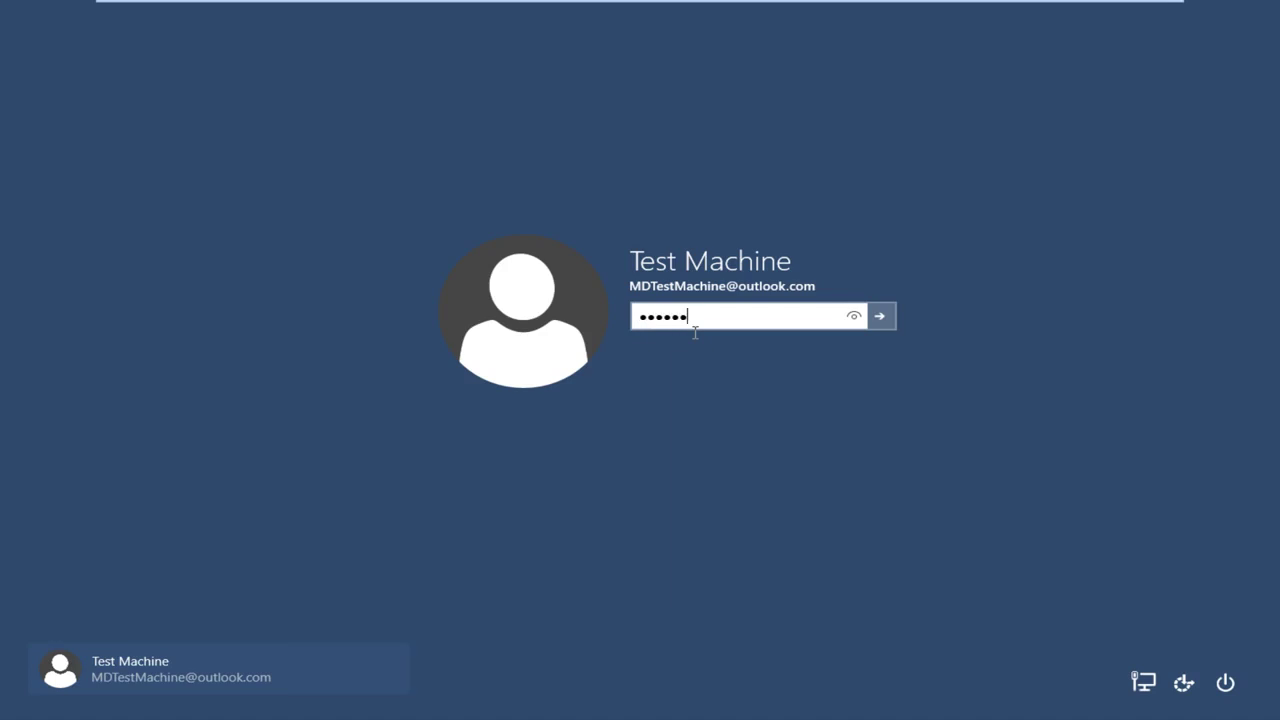
pyautogui.press('Return')
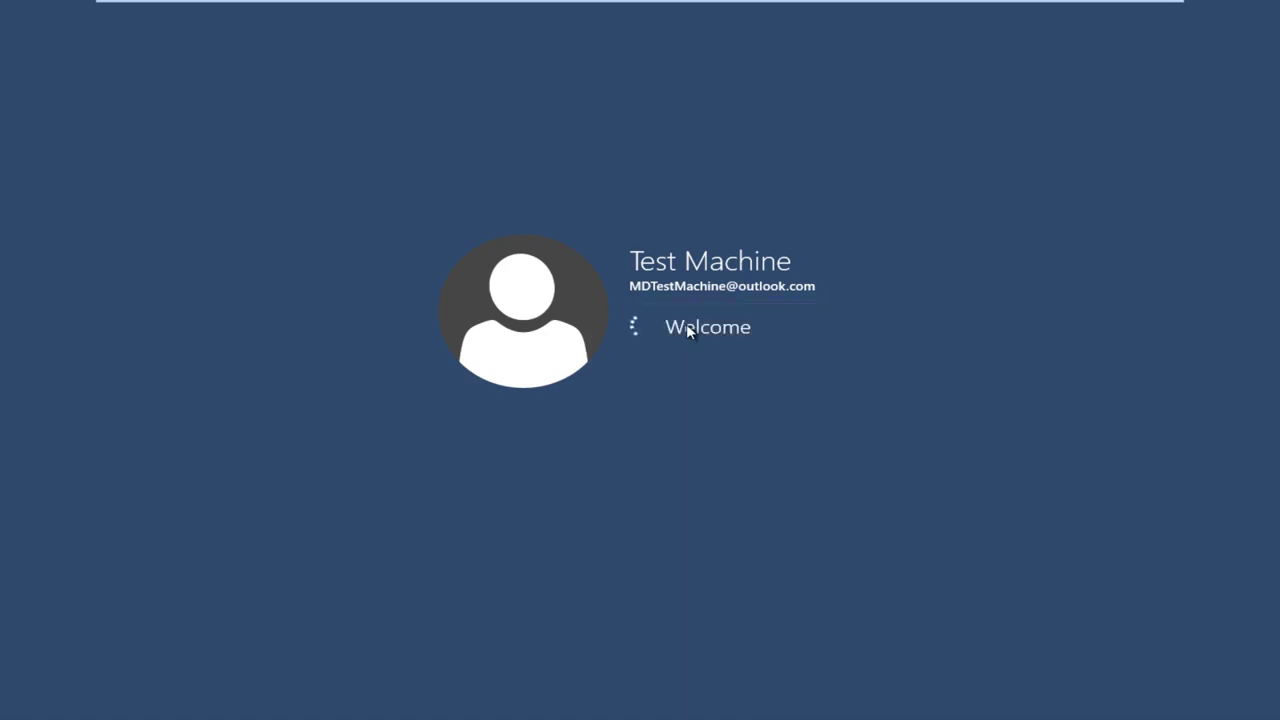